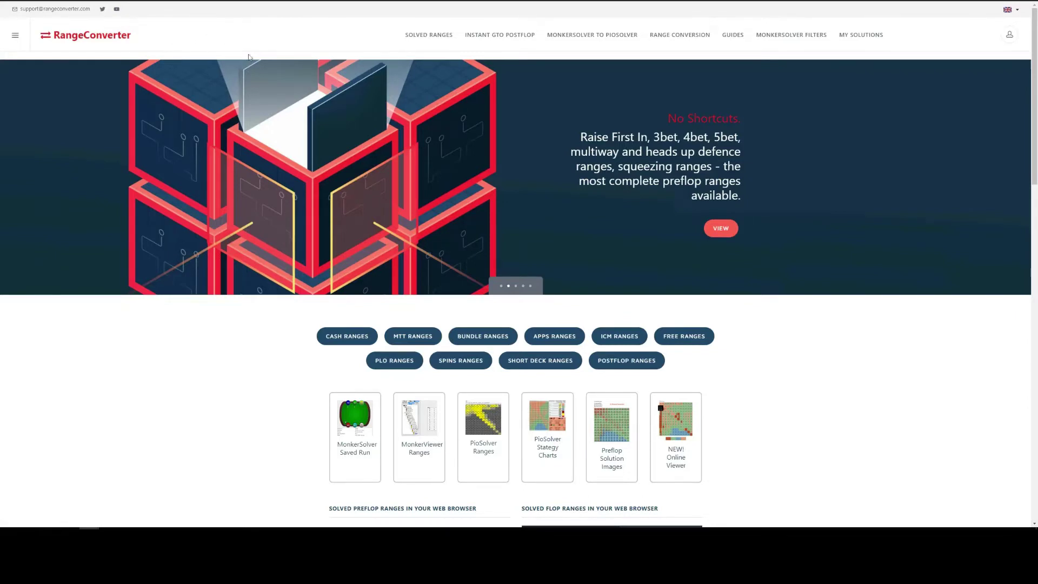
Step: List the solved ranges available for the Postflop game type
left_click(638, 366)
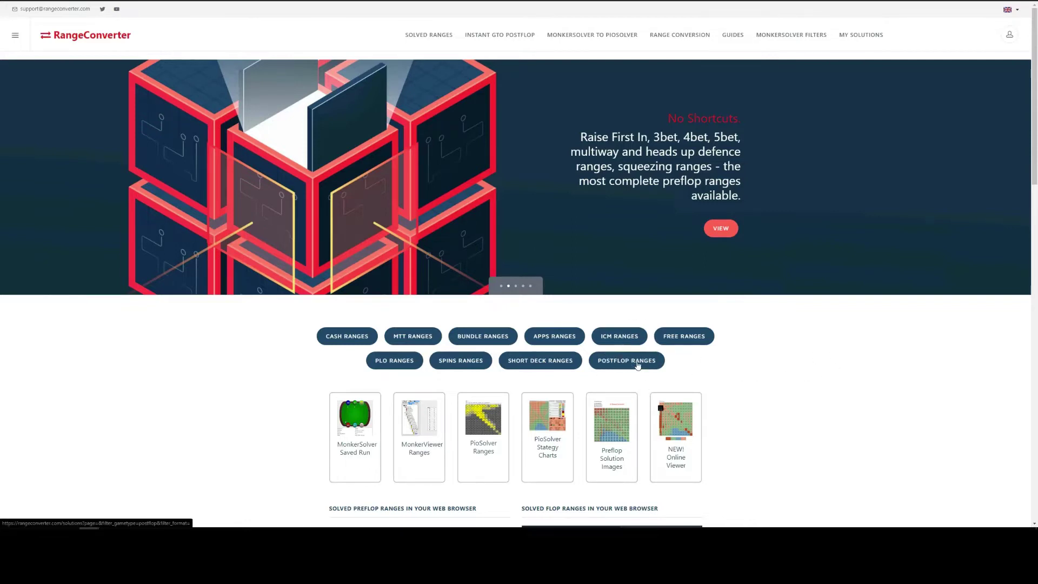
mouse_move(438, 39)
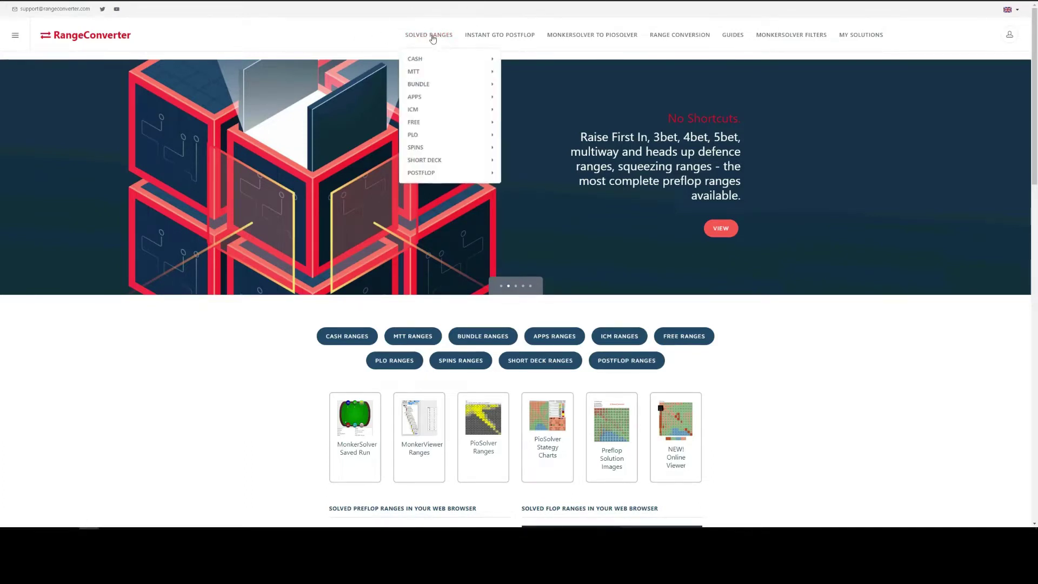
mouse_move(430, 176)
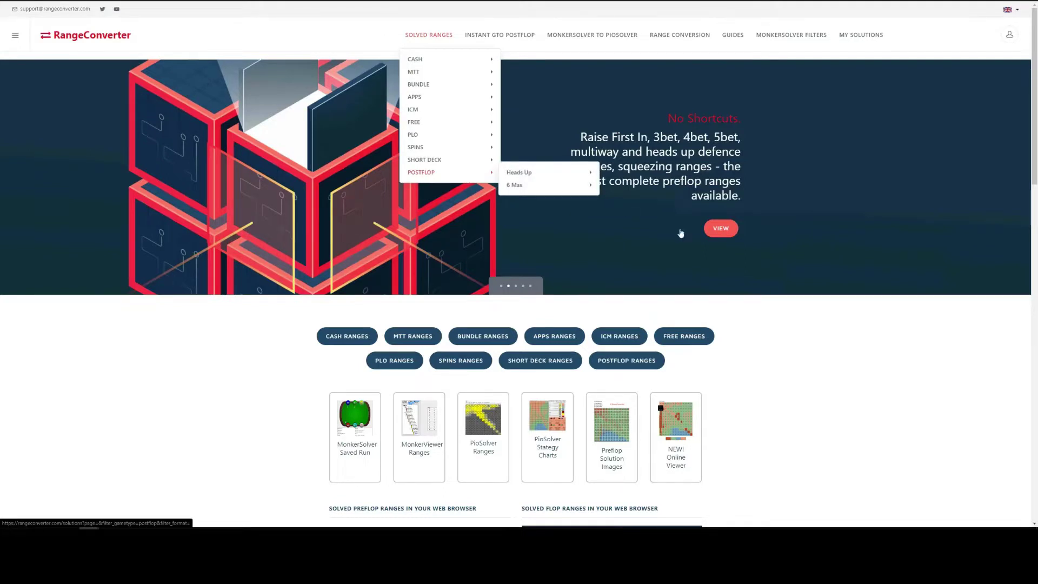
left_click(641, 365)
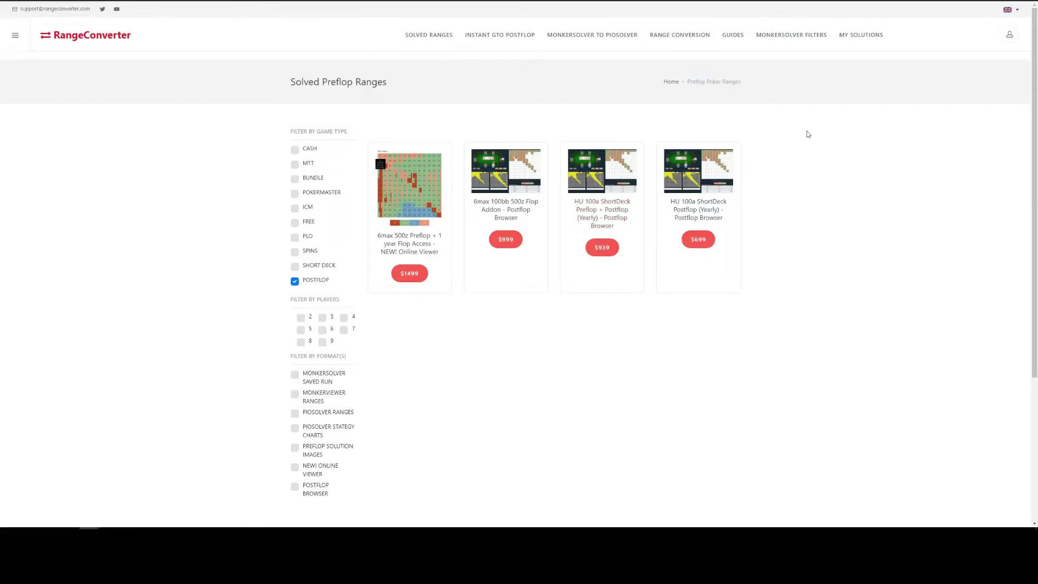
Step: Open the 6max 100bb 500z Flop Addon product page and review its description and game tree details
left_click(498, 206)
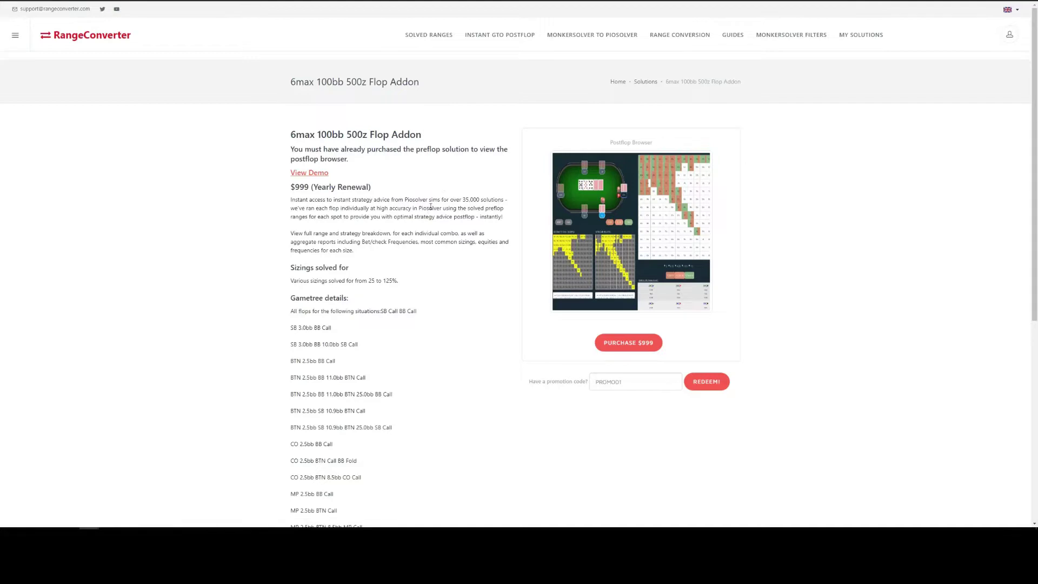
scroll(431, 207, "down", 2)
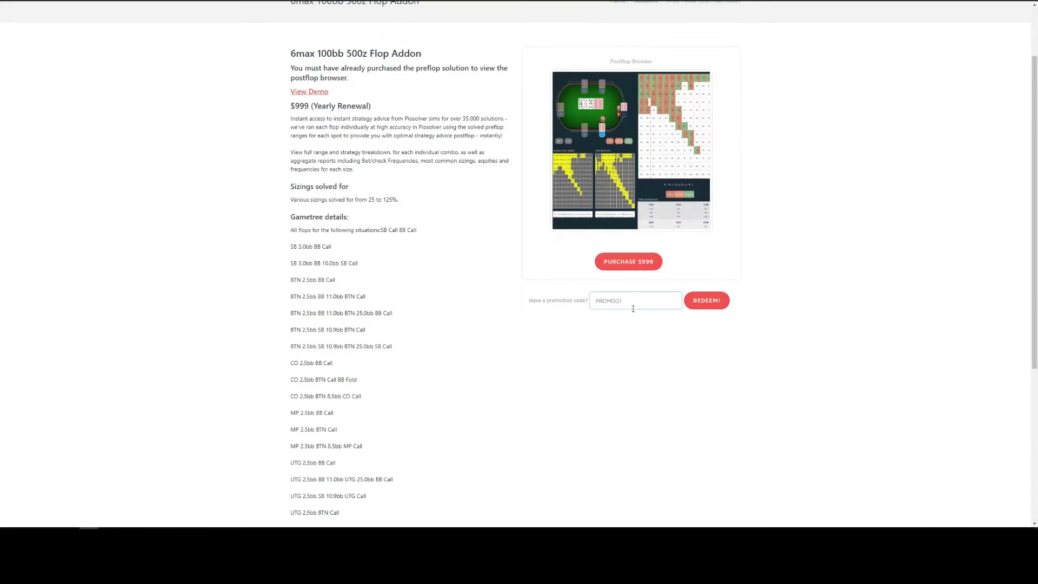
scroll(503, 311, "up", 2)
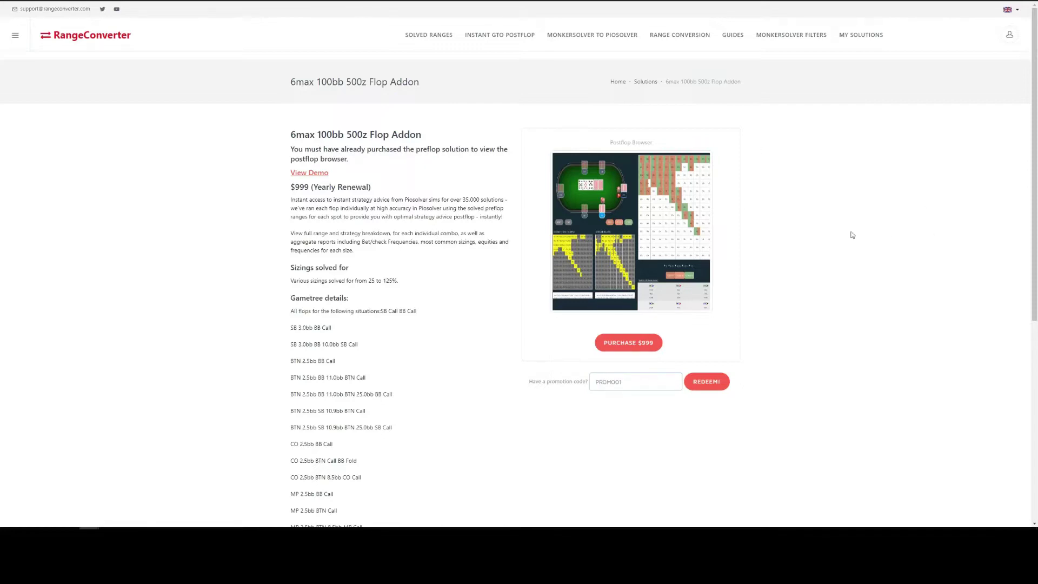
left_click(869, 40)
scroll(486, 187, "down", 2)
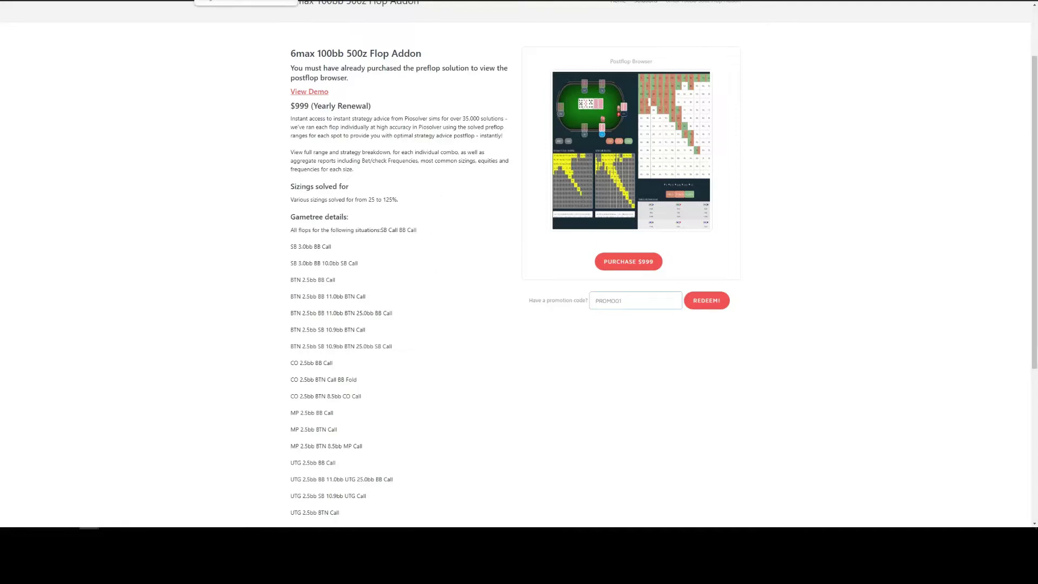
Step: Switch to the 6max 100BB (NL500z) range viewer and follow the game tree through UTG Fold to MP Fold
key("ctrl+Tab")
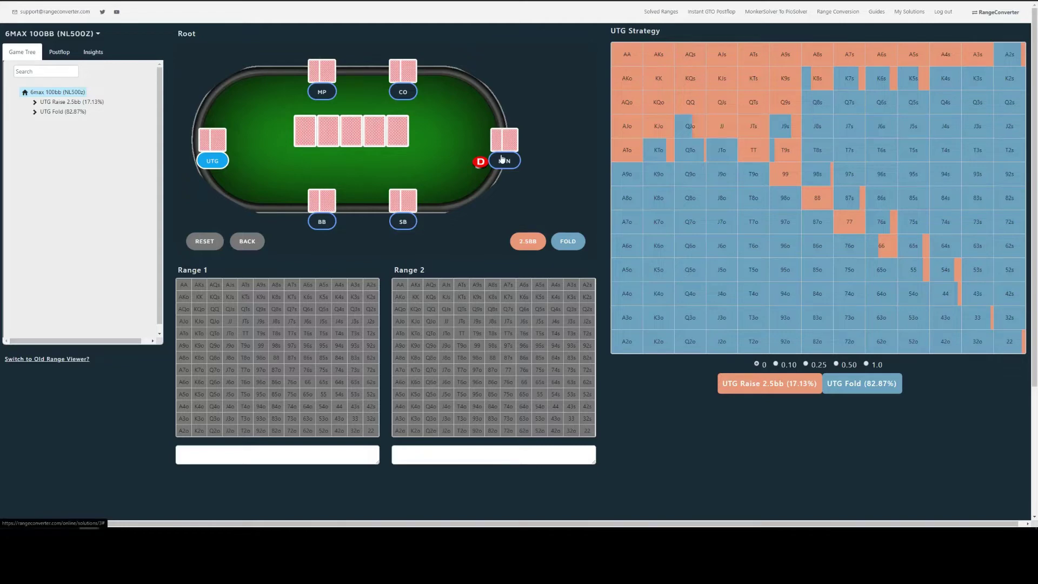
left_click(60, 116)
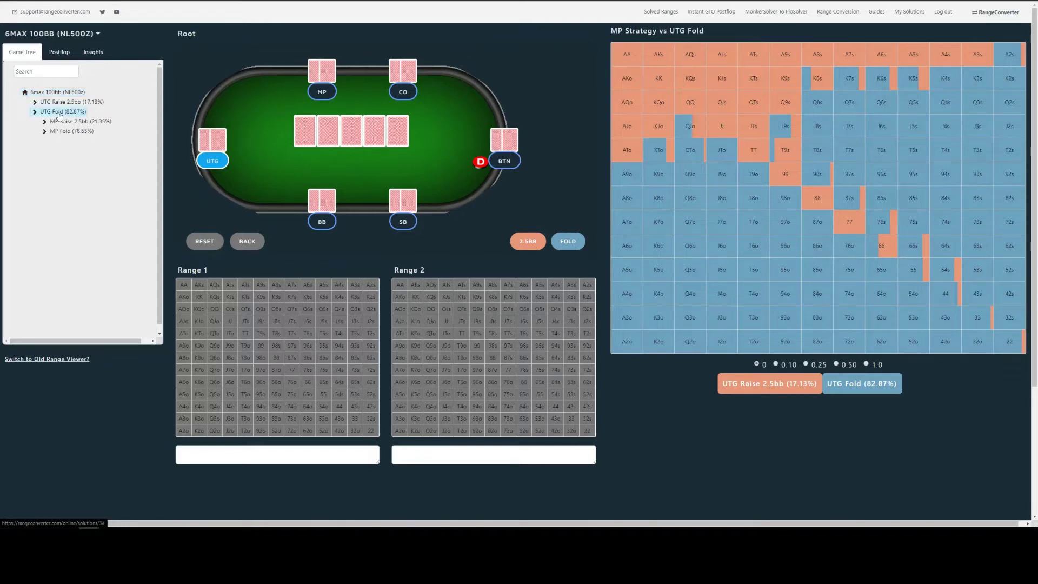
left_click(64, 132)
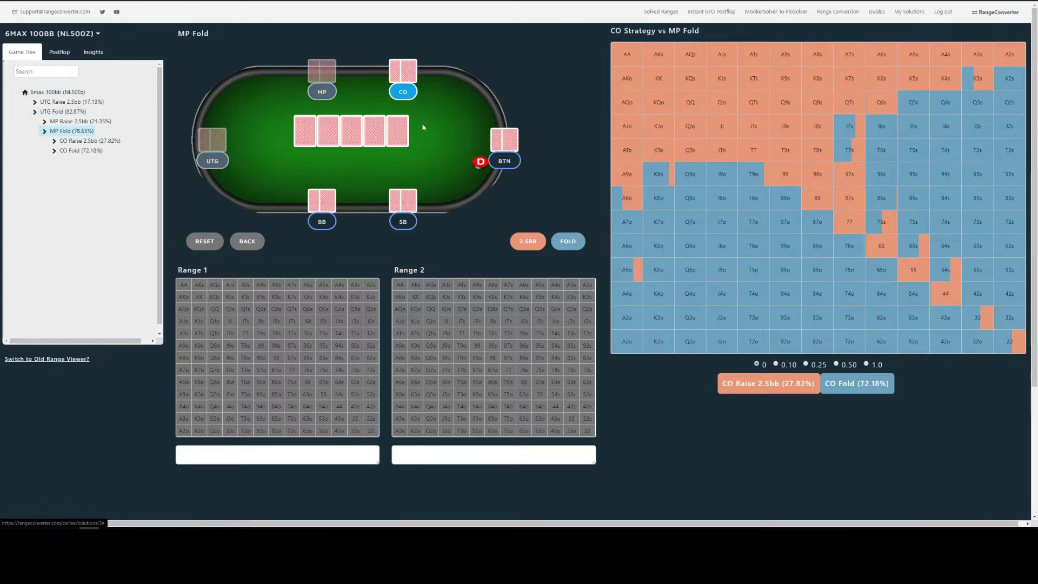
left_click(521, 242)
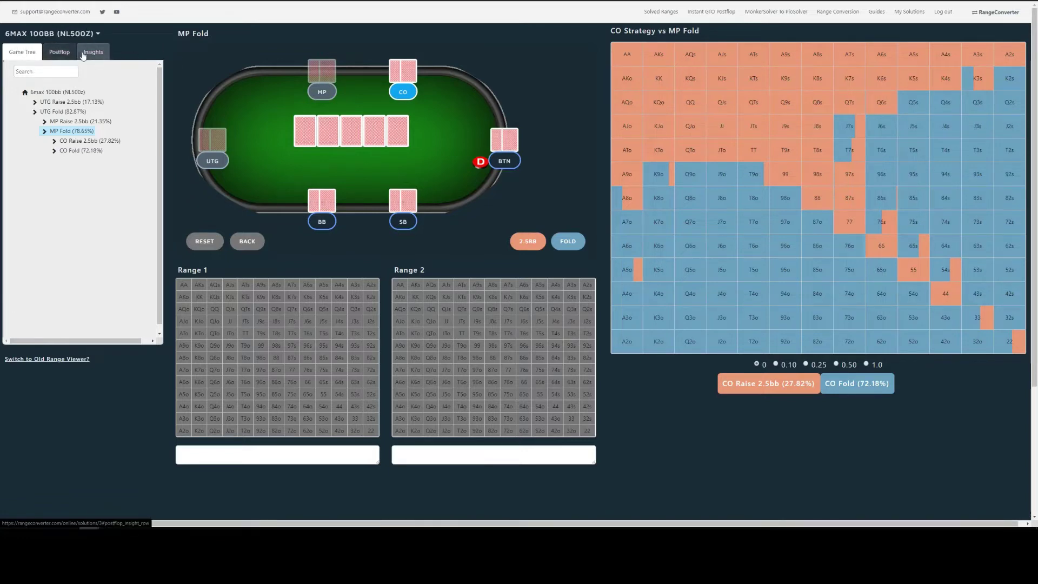
Step: Open the out-of-position 3bet pot BTN 2.5bb SB 10.9bb BTN Call from the postflop flop strategies
left_click(61, 53)
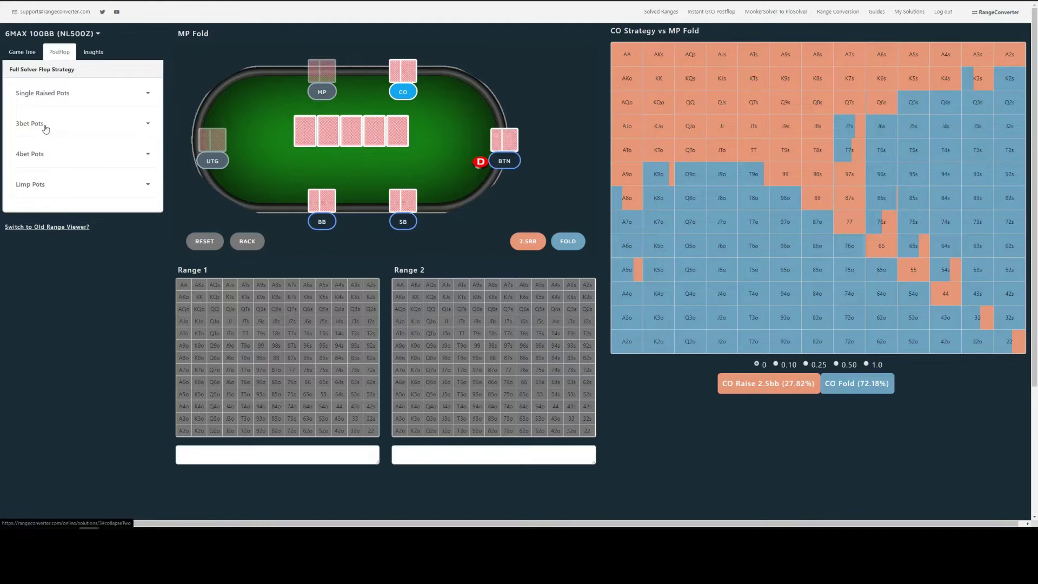
left_click(146, 128)
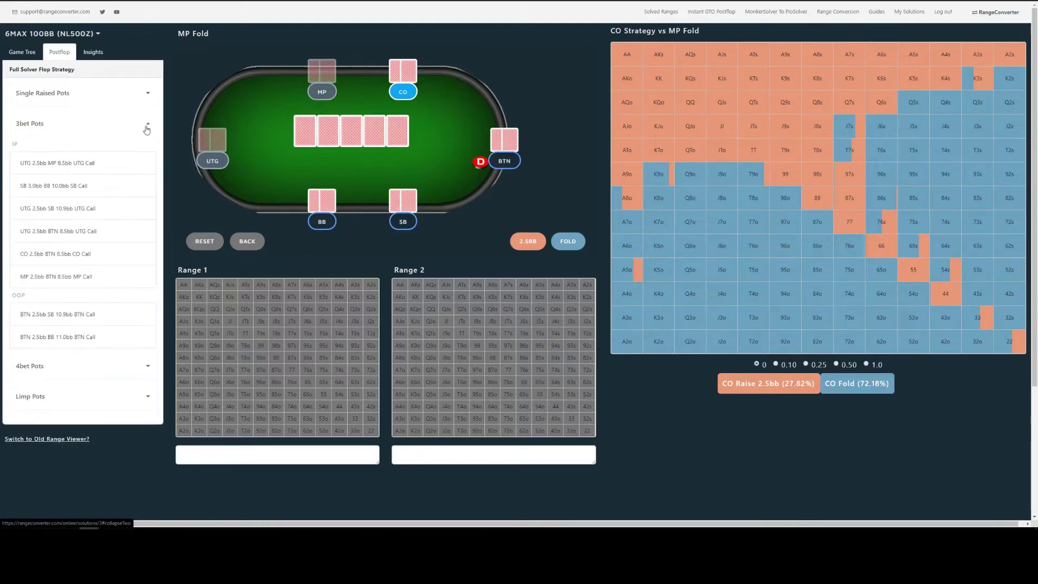
left_click(76, 320)
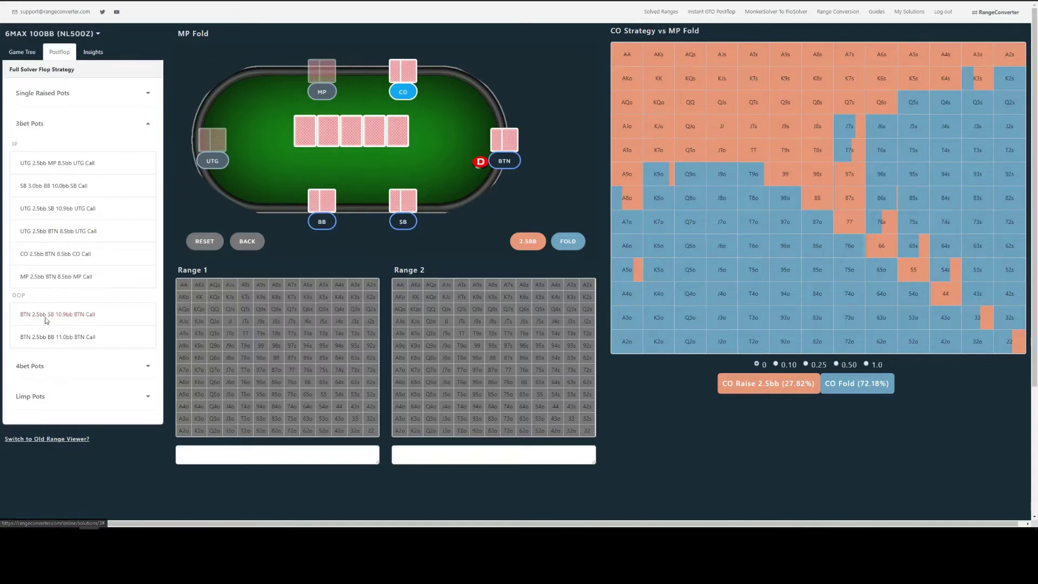
left_click(79, 316)
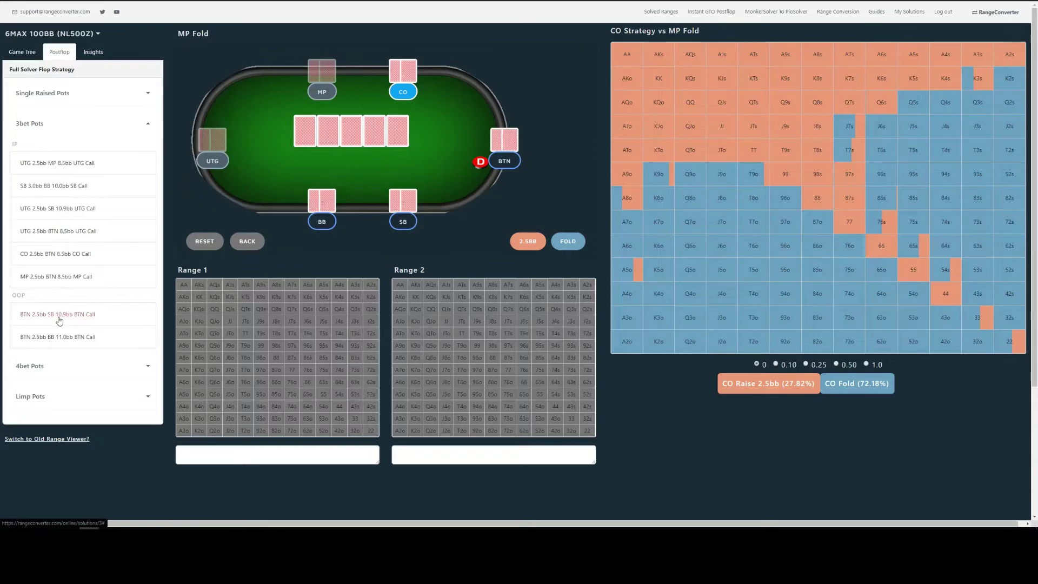
left_click(90, 319)
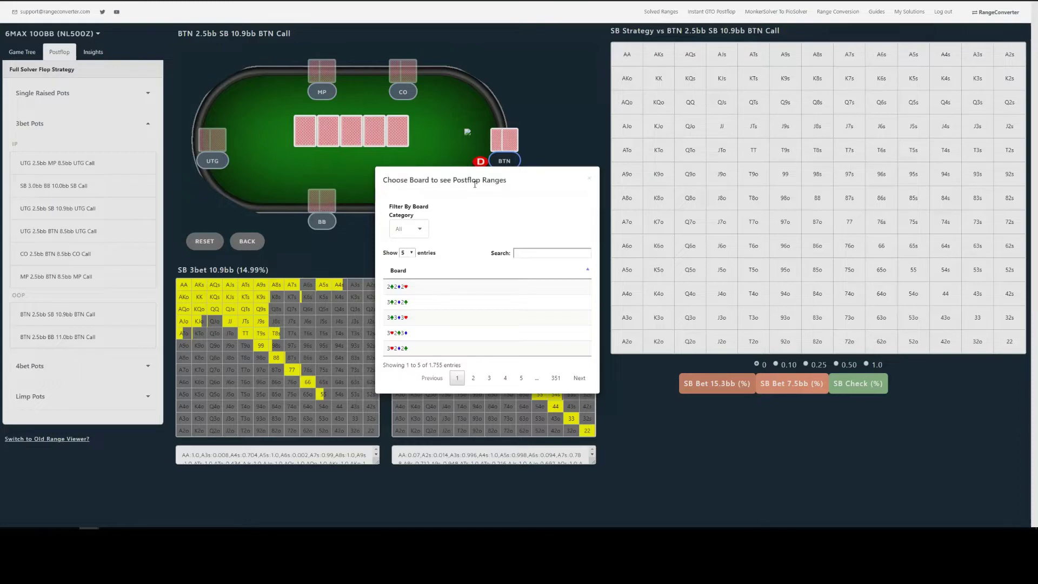
Step: Show 10 boards per page in the board chooser, browse pages 2 to 5, and return to page 1
left_click(410, 254)
left_click(411, 269)
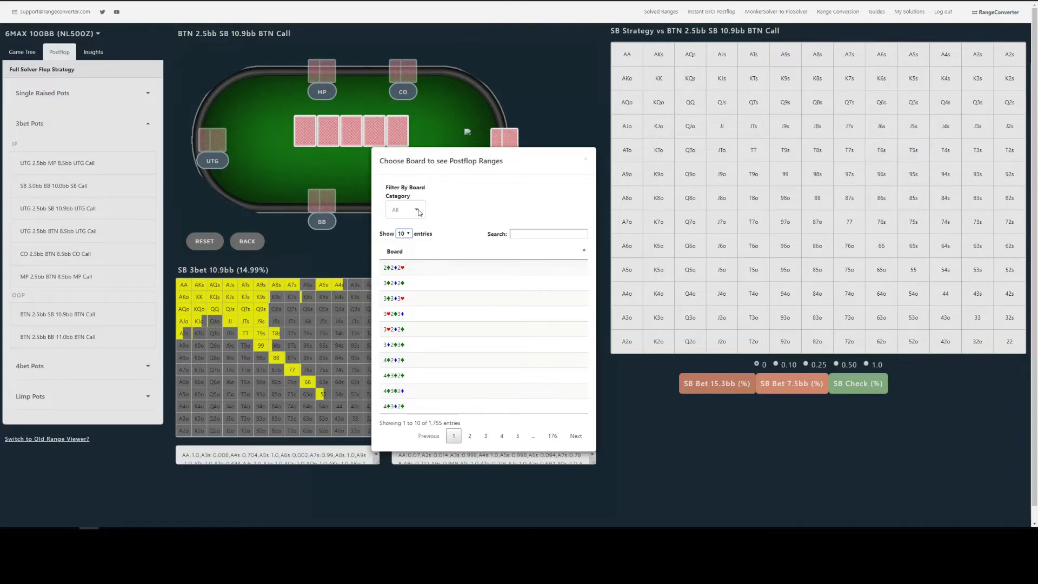
left_click(523, 235)
left_click(469, 438)
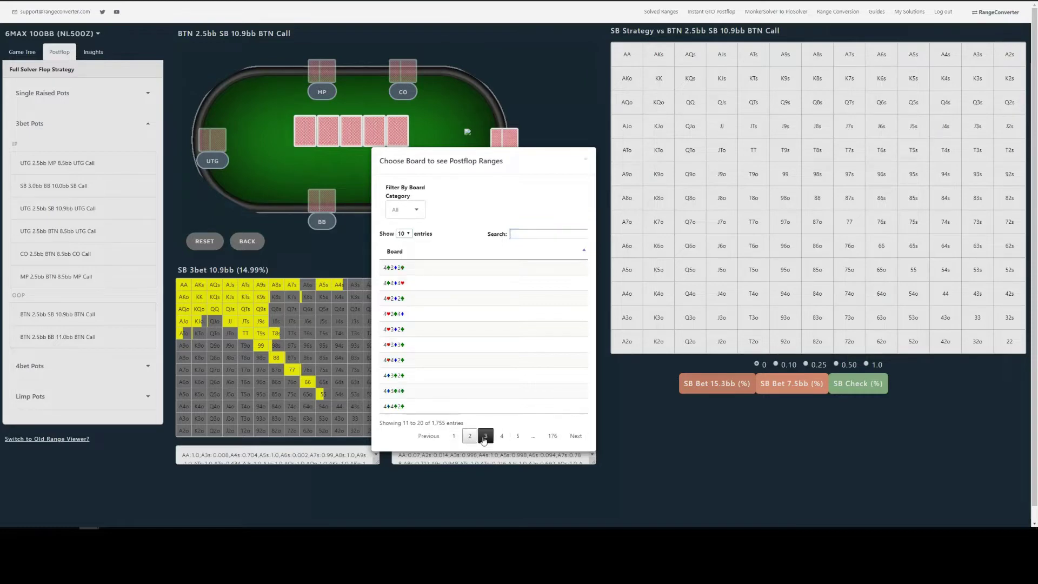
left_click(485, 439)
left_click(502, 437)
left_click(518, 437)
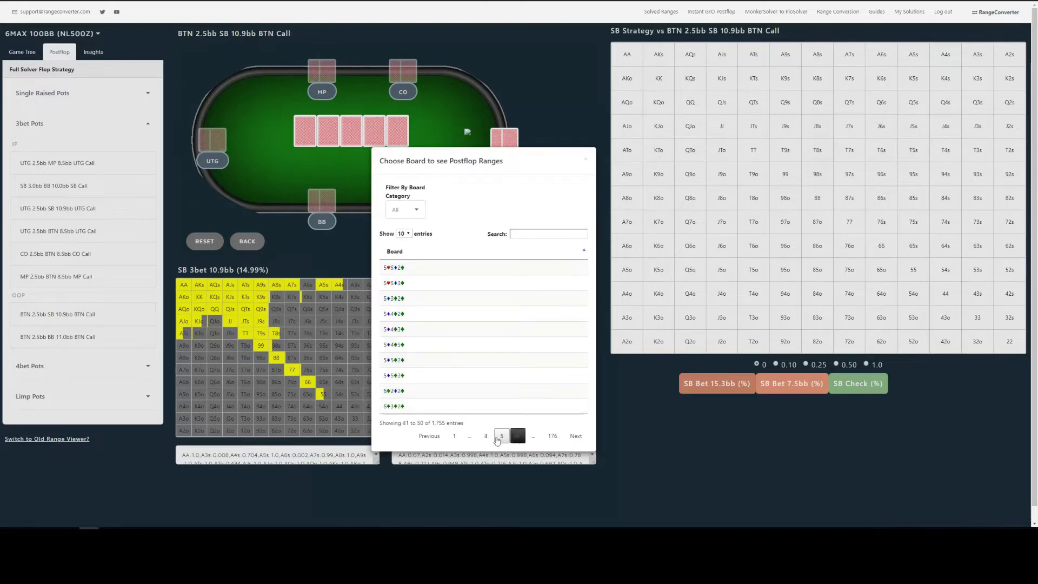
left_click(455, 437)
Step: Search the board list for AT flops, and replace the search with KQ4
left_click(528, 235)
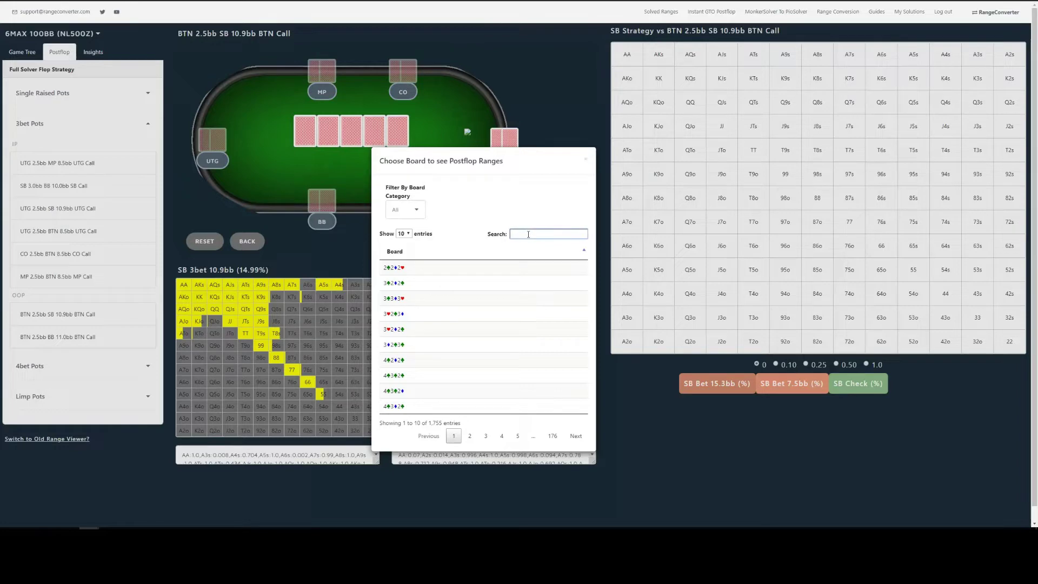
type("AT")
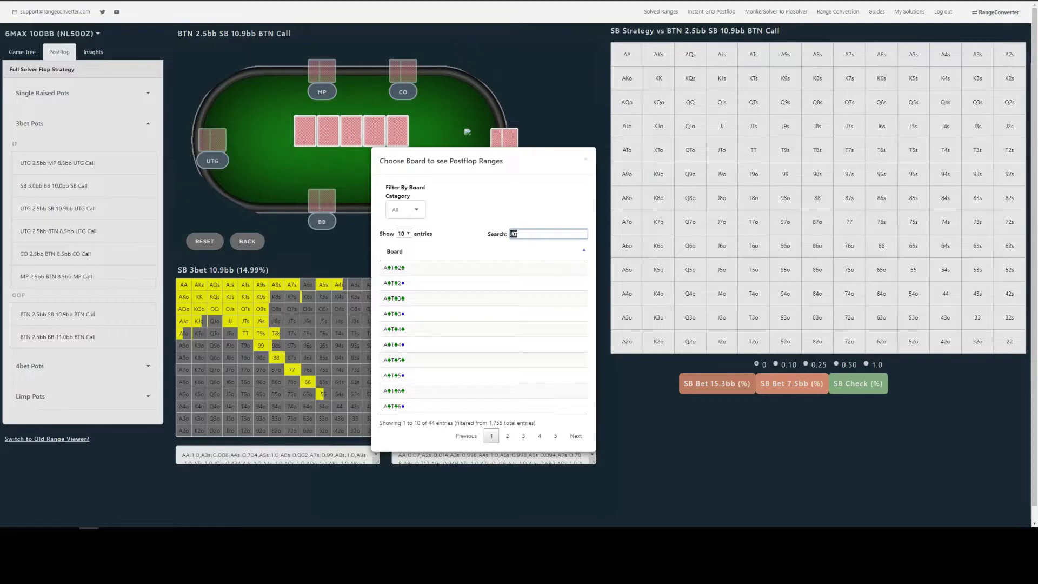
type("K")
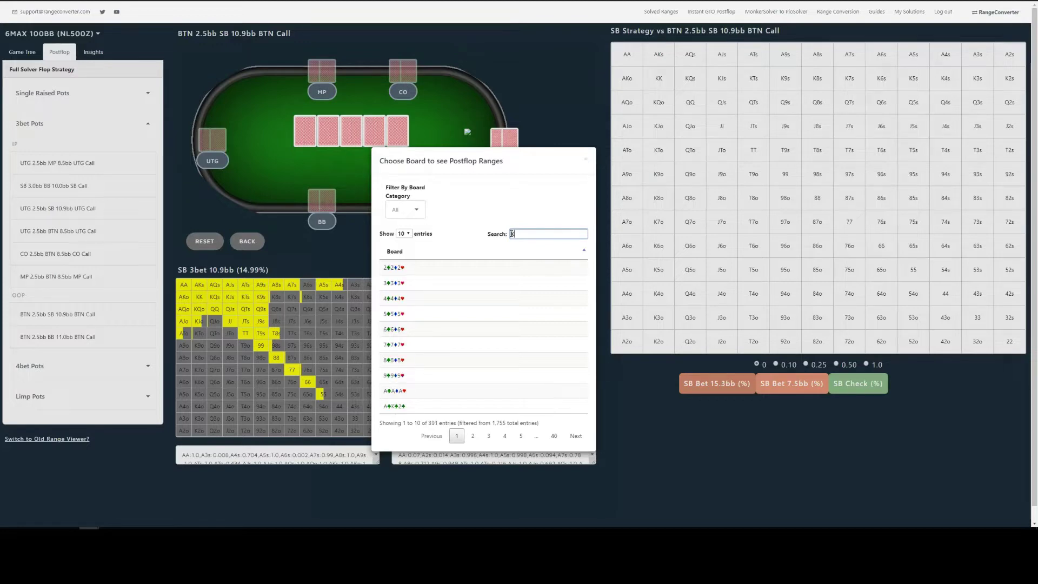
type("Q")
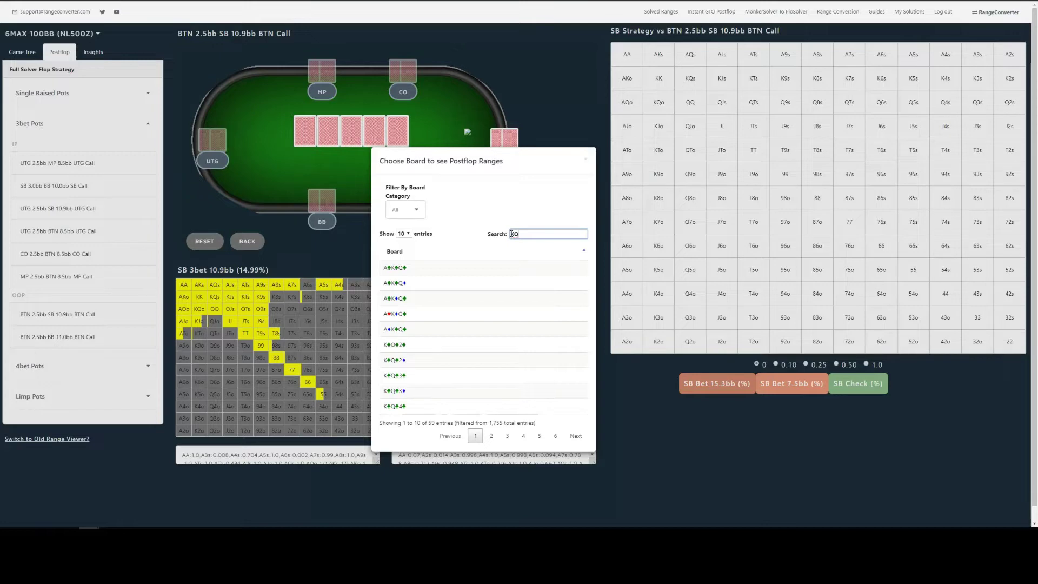
type("4")
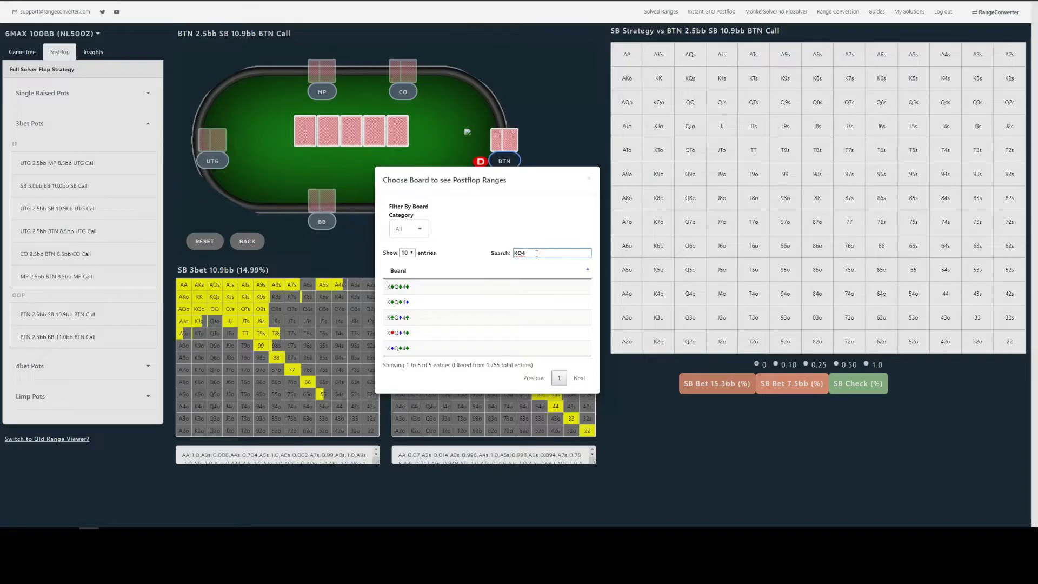
Step: Clear the board search, load the 2♣2♦2♥ flop, and close the board chooser
left_click_drag(536, 254, 508, 258)
key("BackSpace")
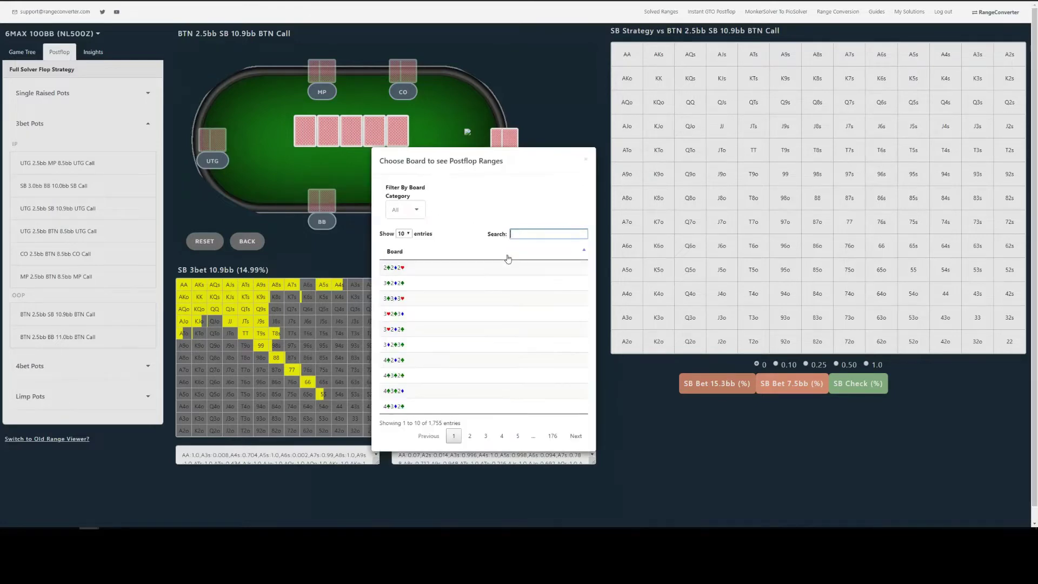
left_click(397, 267)
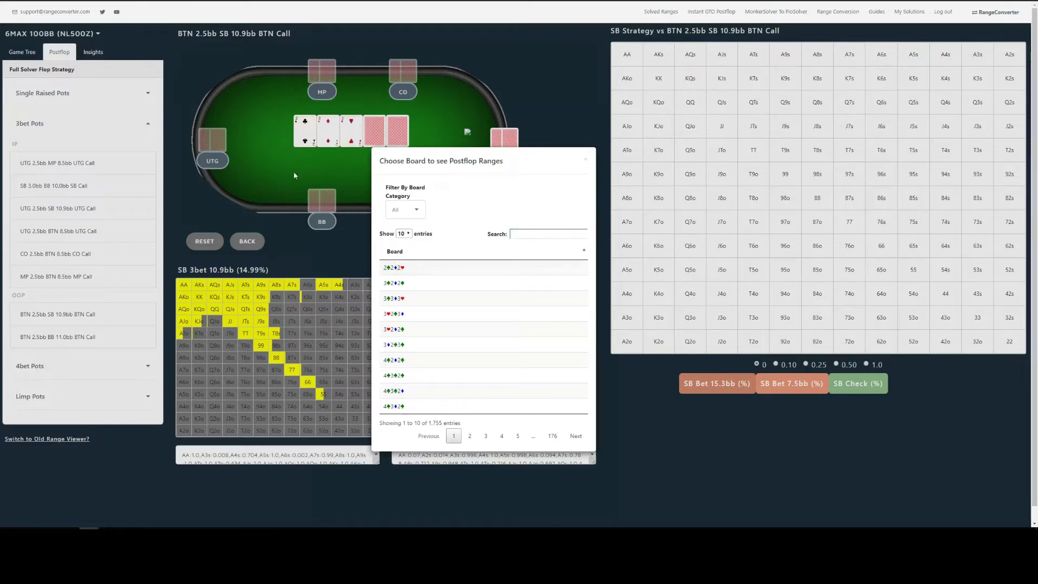
left_click(586, 160)
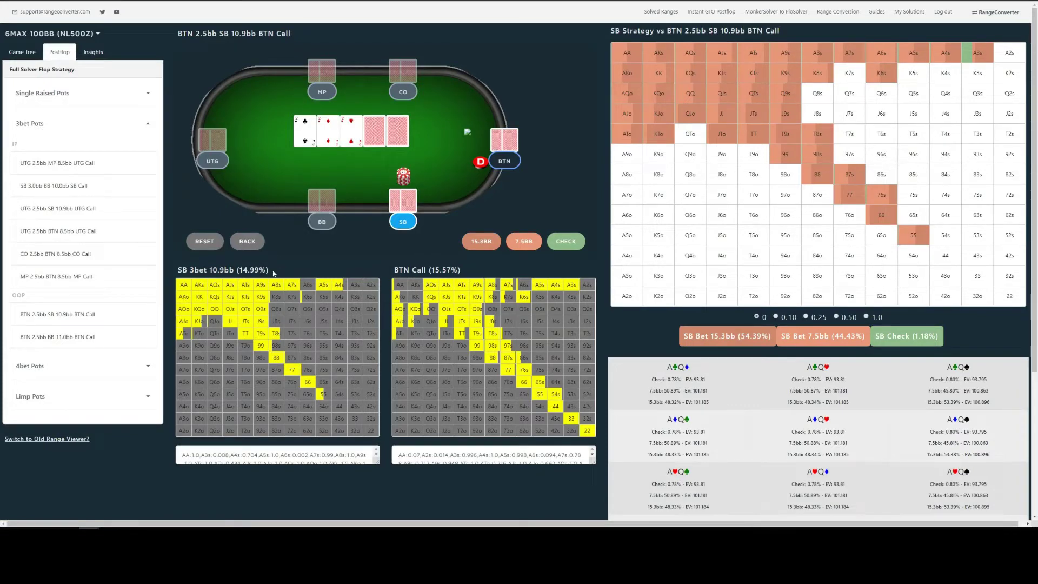
Step: Examine the SB 3bet range, the BTN calling range and the SB strategy heading for the loaded flop
left_click(273, 271)
left_click(439, 269)
mouse_move(323, 285)
left_click_drag(667, 31, 782, 33)
left_click(582, 72)
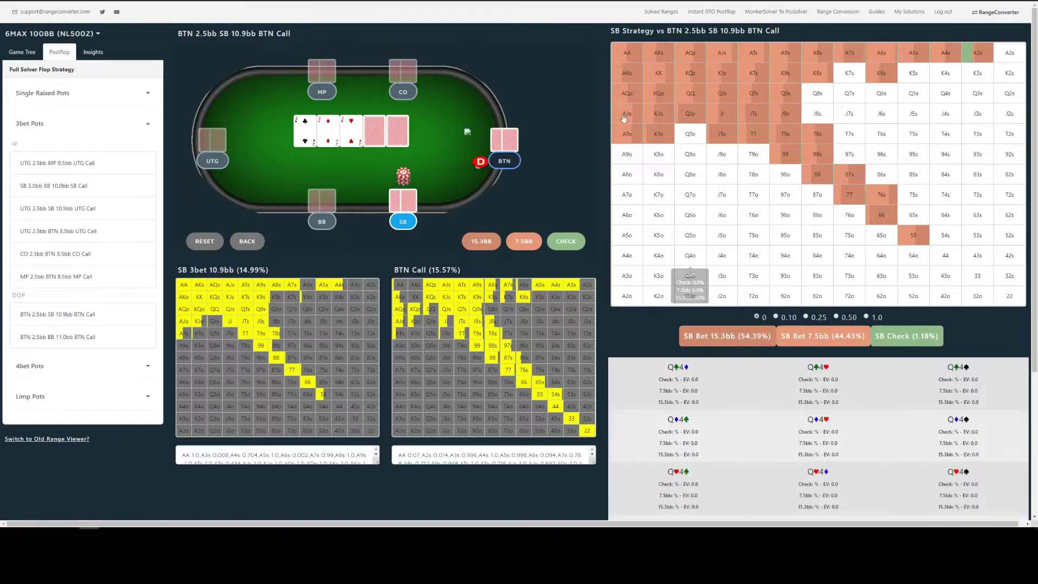
Step: Lock the combo breakdown on AA in the SB strategy grid to inspect each combo's frequencies and EV
mouse_move(627, 52)
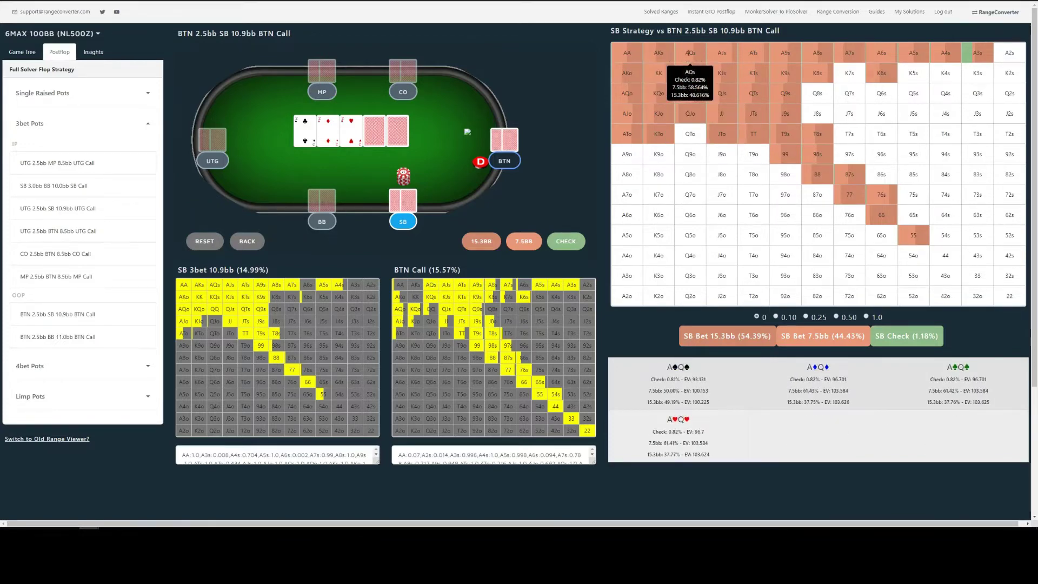
double_click(630, 51)
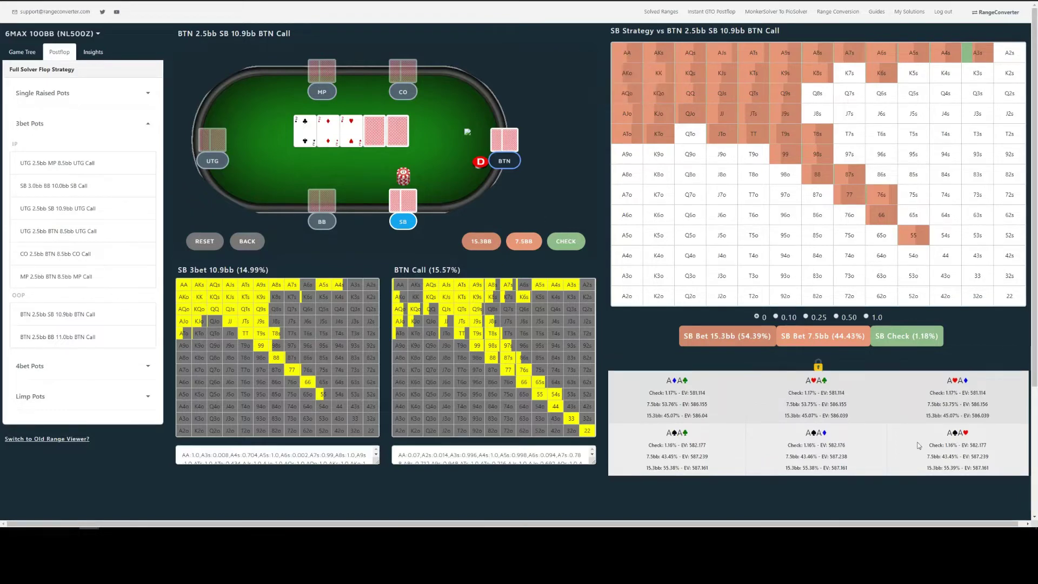
left_click(834, 375)
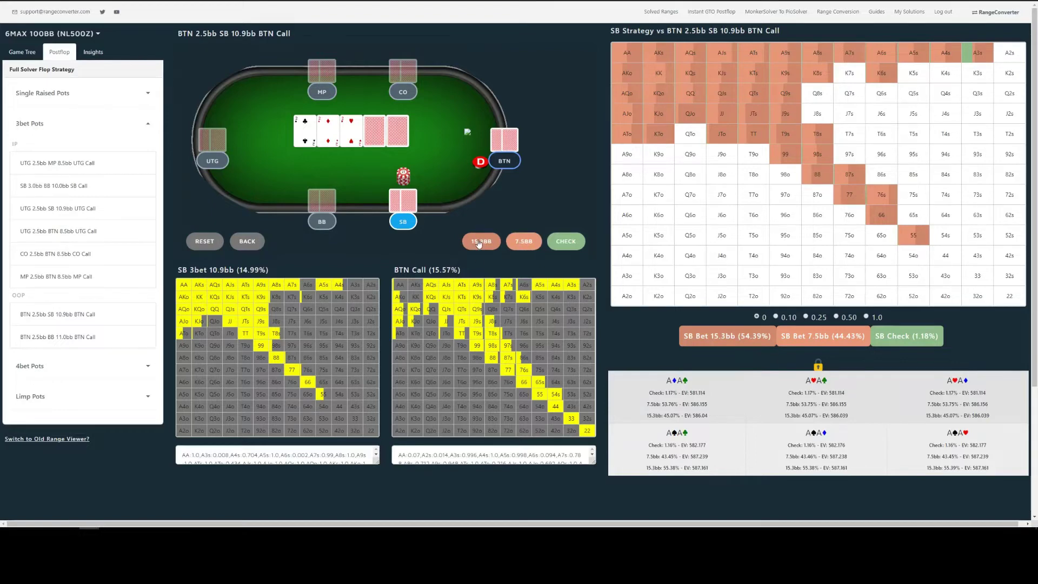
Step: View BTN's response to the SB 7.5bb bet in the game tree, and go back to the SB decision
left_click(18, 54)
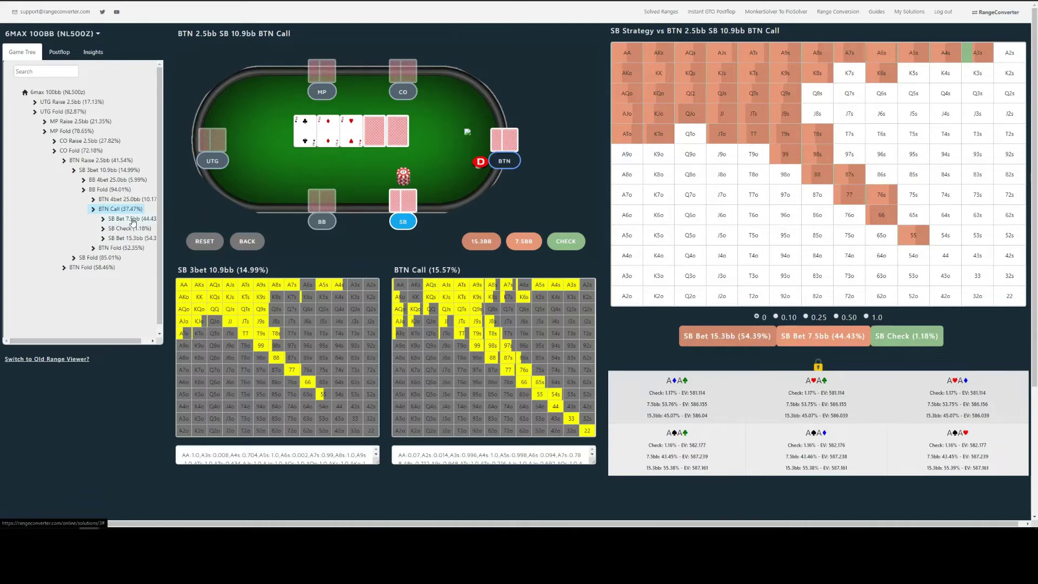
left_click(133, 219)
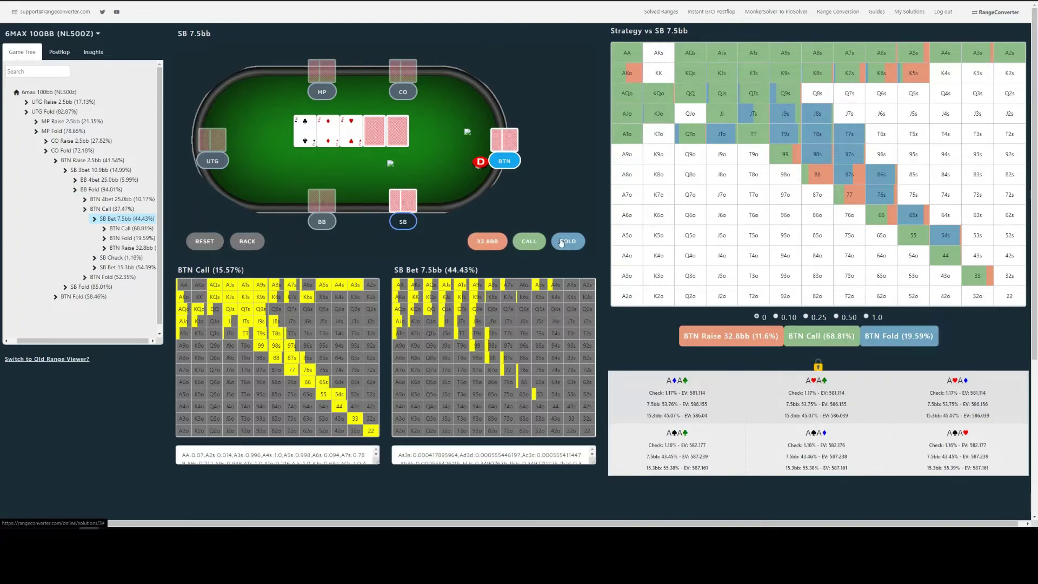
left_click(252, 244)
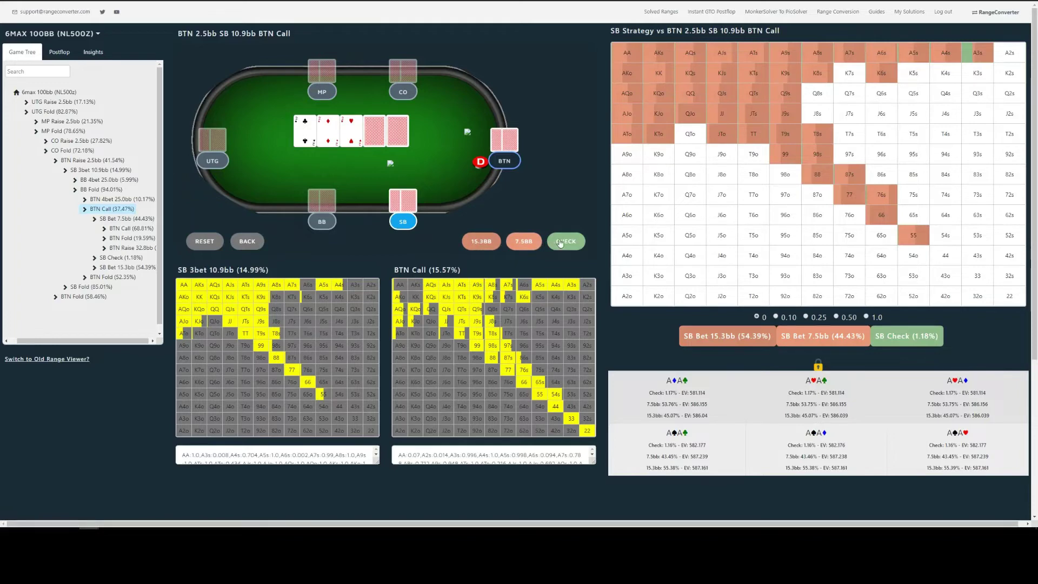
Step: Examine BTN's strategy and both ranges after the SB 7.5bb bet, comparing them with the SB decision, and go back to that decision
left_click(530, 245)
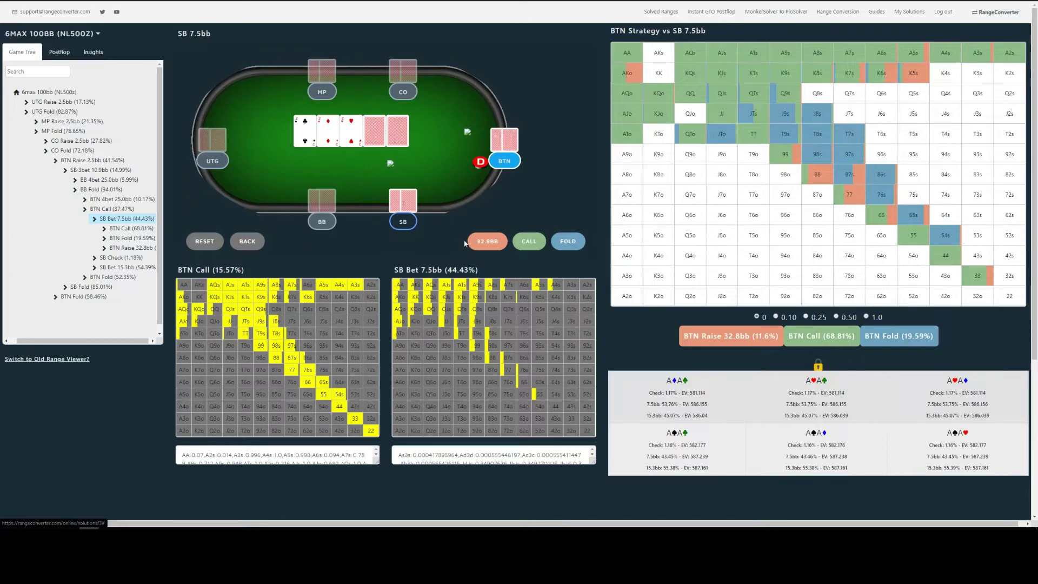
left_click(248, 244)
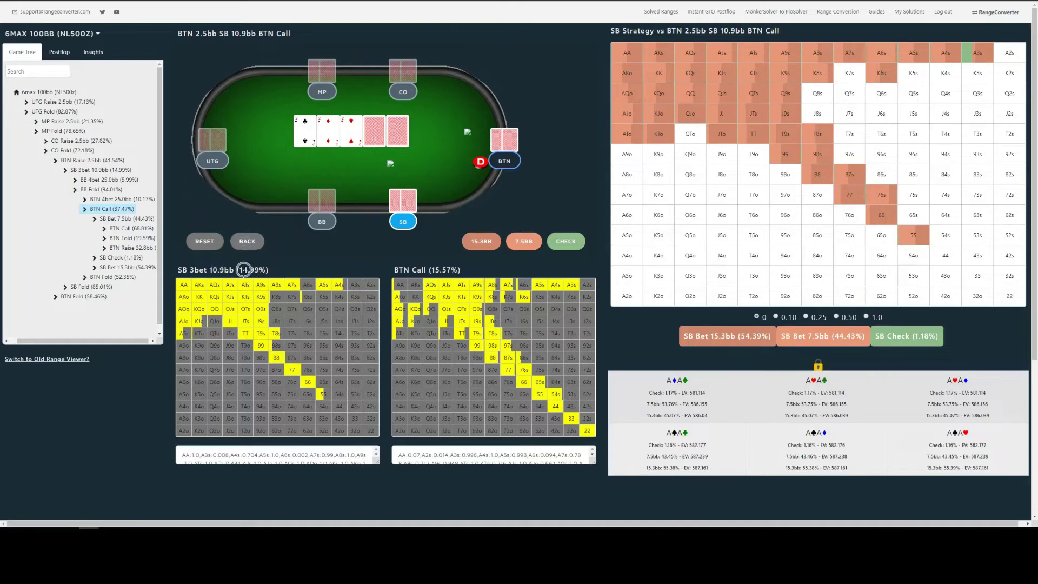
mouse_move(309, 284)
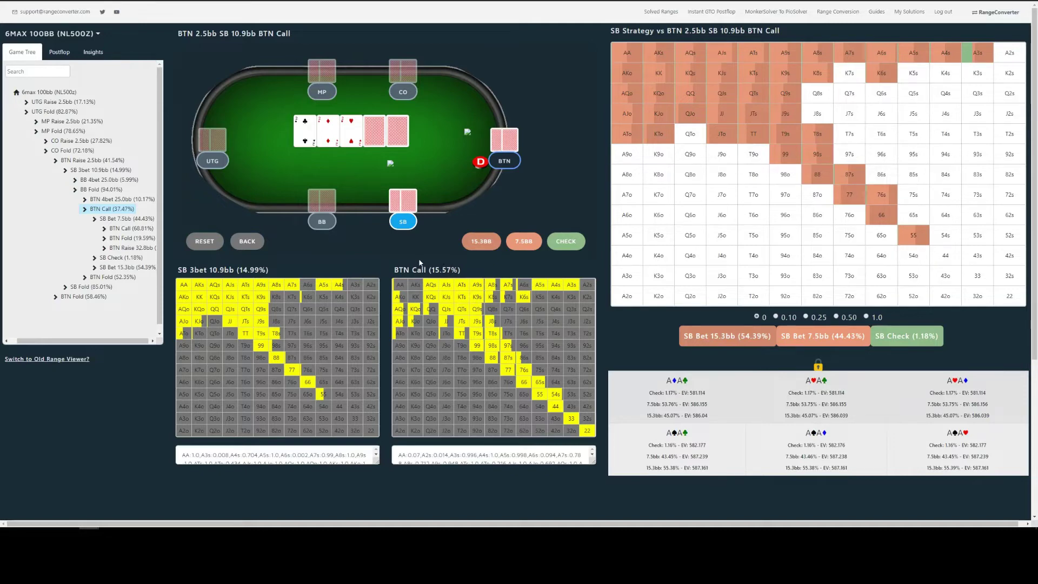
left_click(523, 241)
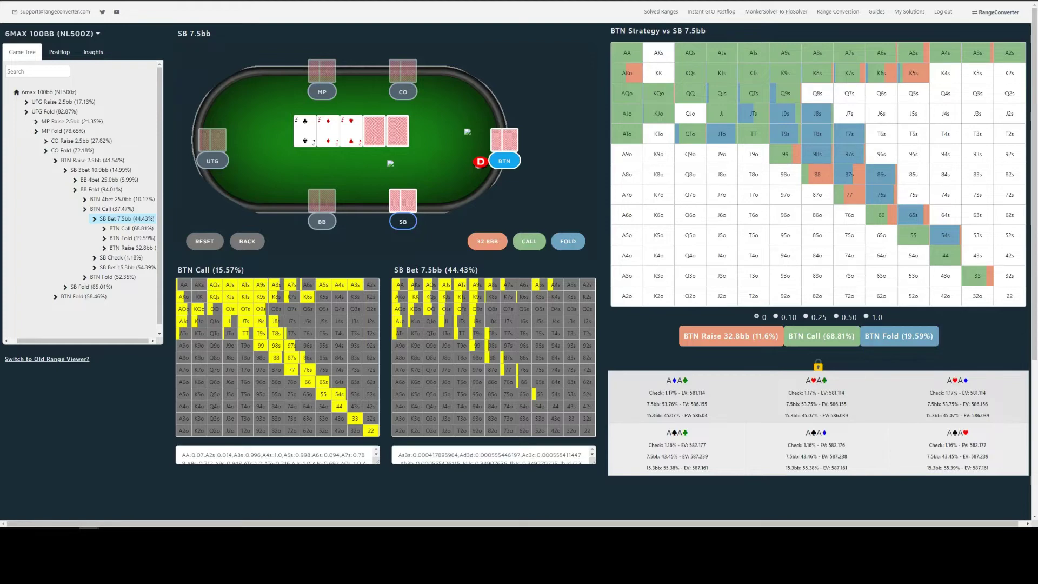
left_click(419, 268)
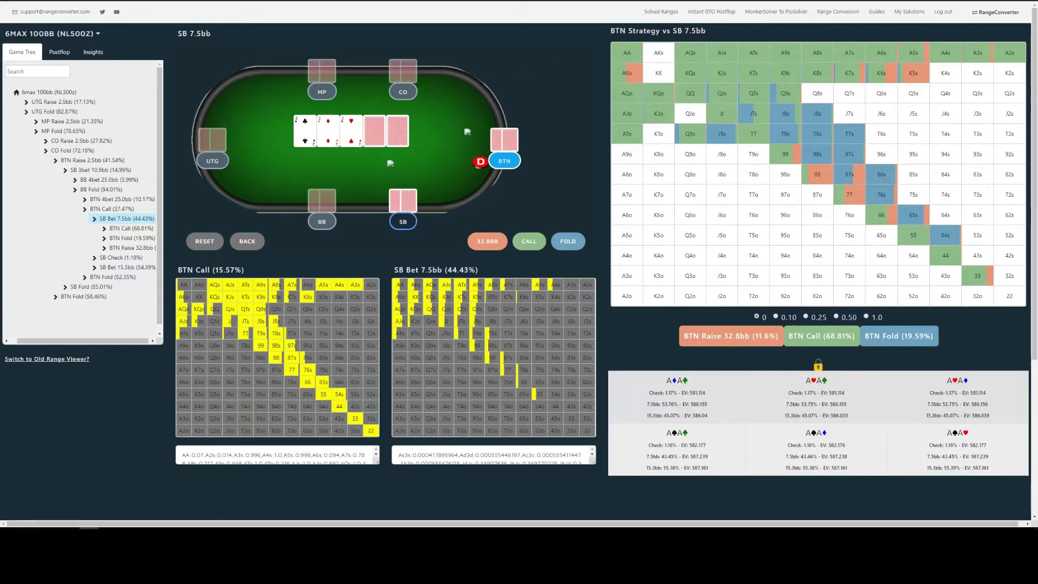
mouse_move(627, 54)
left_click(247, 244)
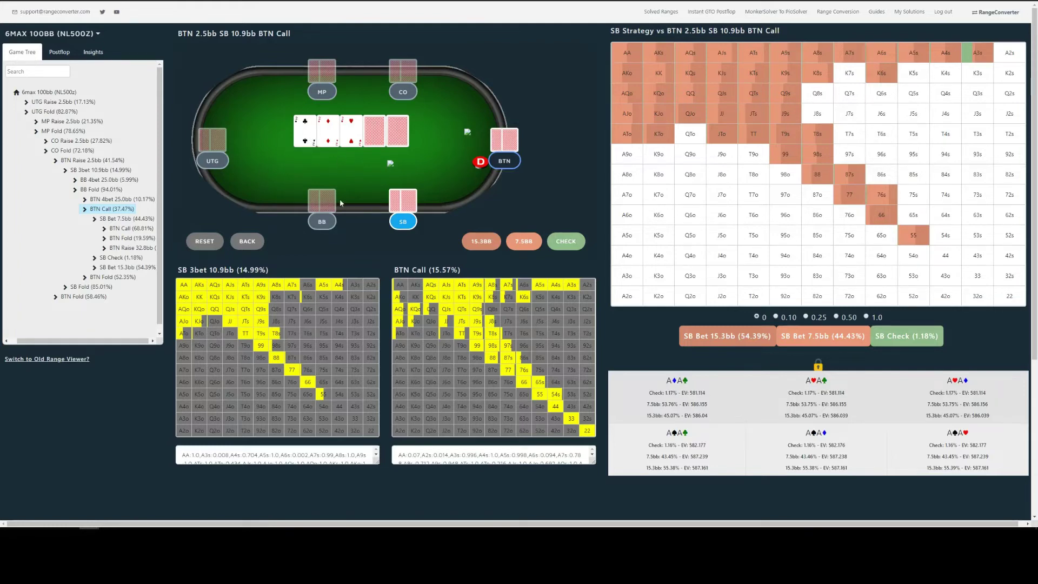
Step: Load the 3♣3♦3♥ flop from the board chooser, replace it with the 3♥2♦2♣ flop, and close the chooser
left_click(342, 127)
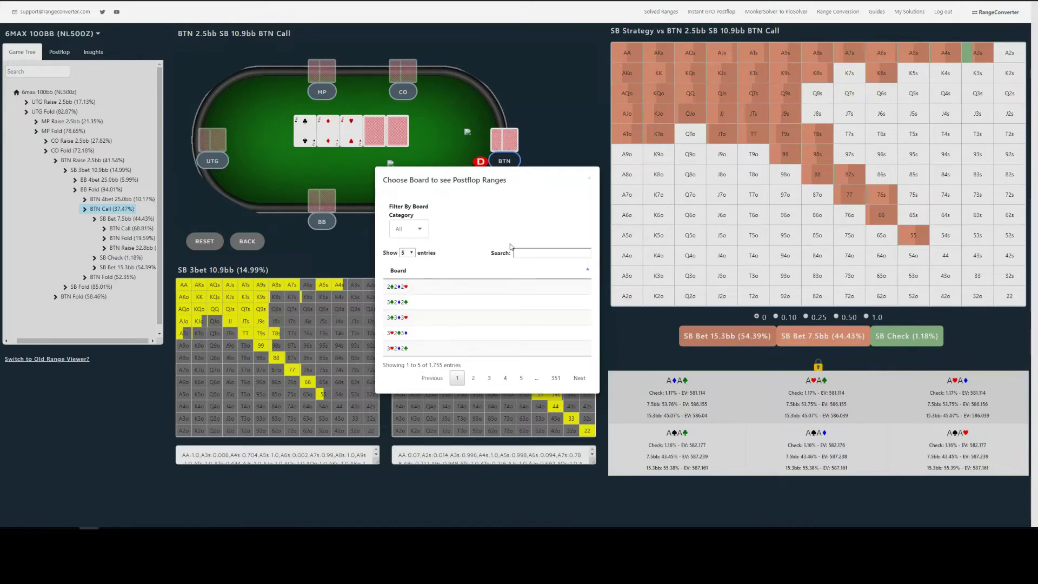
left_click(528, 254)
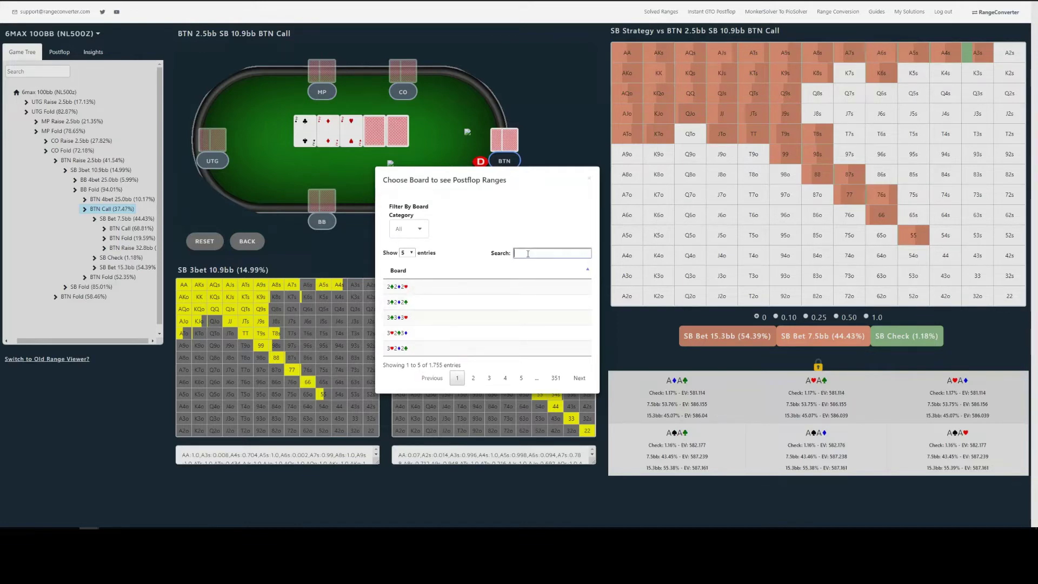
left_click(400, 318)
left_click(400, 318)
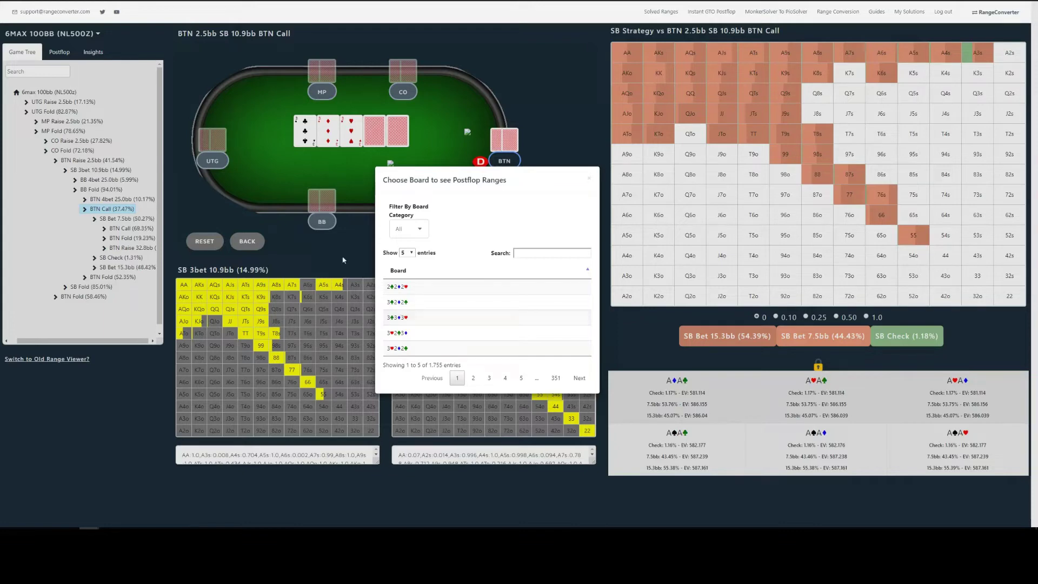
left_click(328, 133)
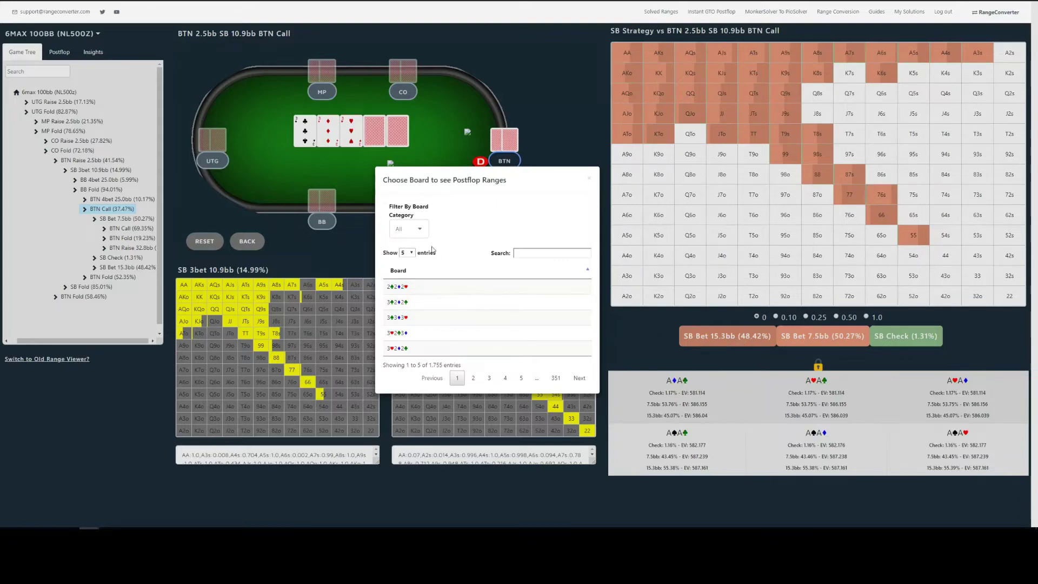
left_click(400, 348)
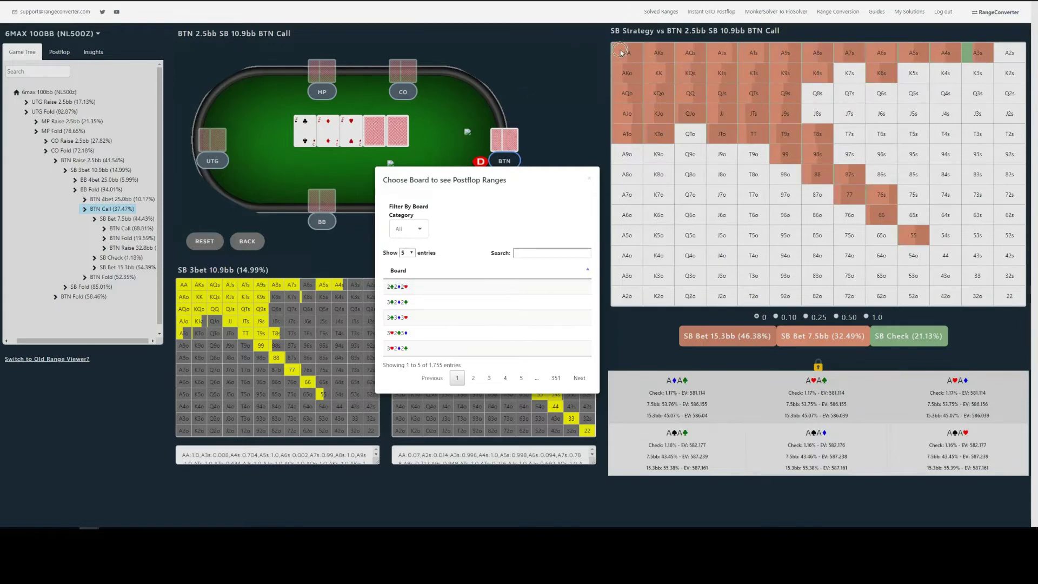
left_click(589, 179)
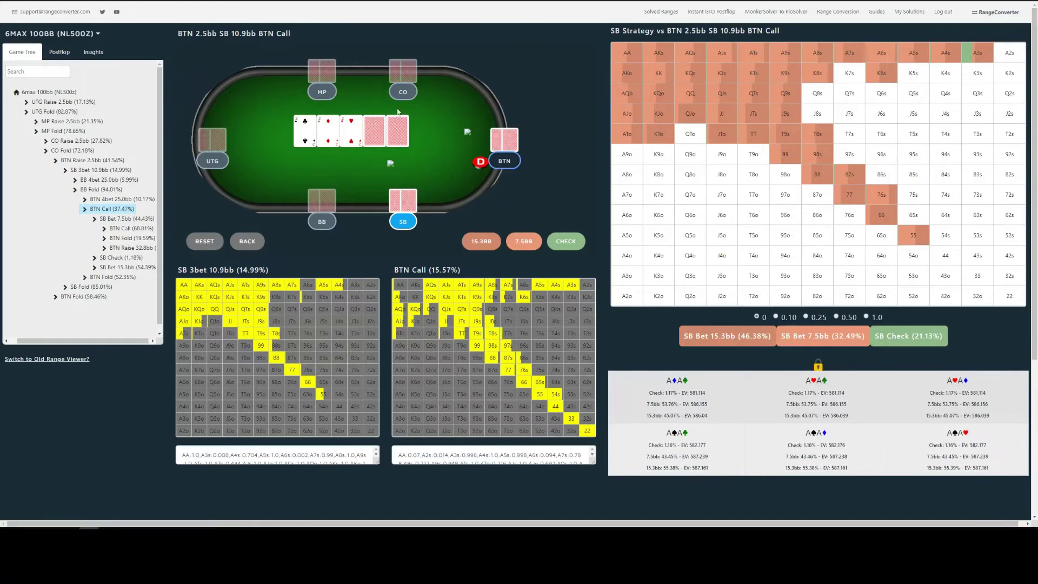
Step: Open the aggregate solver strategy insights for the 3bet pot BTN 2.5bb SB 10.9bb BTN Call
left_click(62, 56)
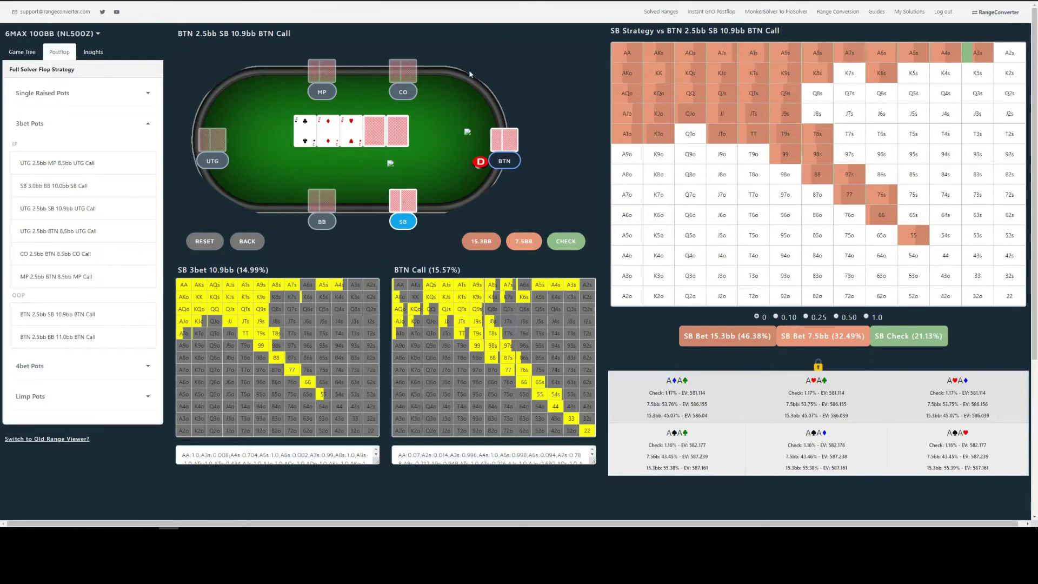
left_click(93, 54)
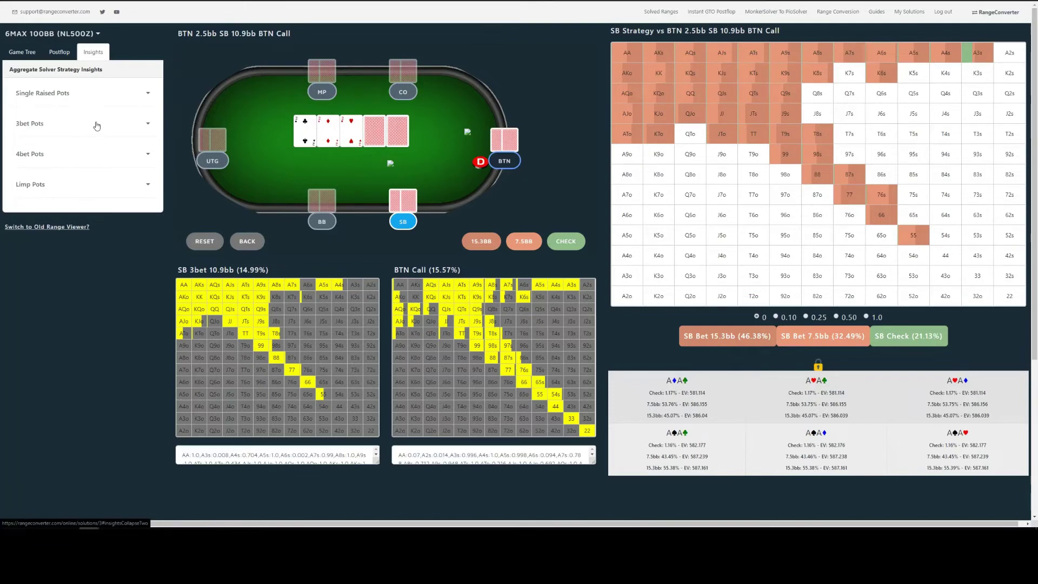
left_click(146, 126)
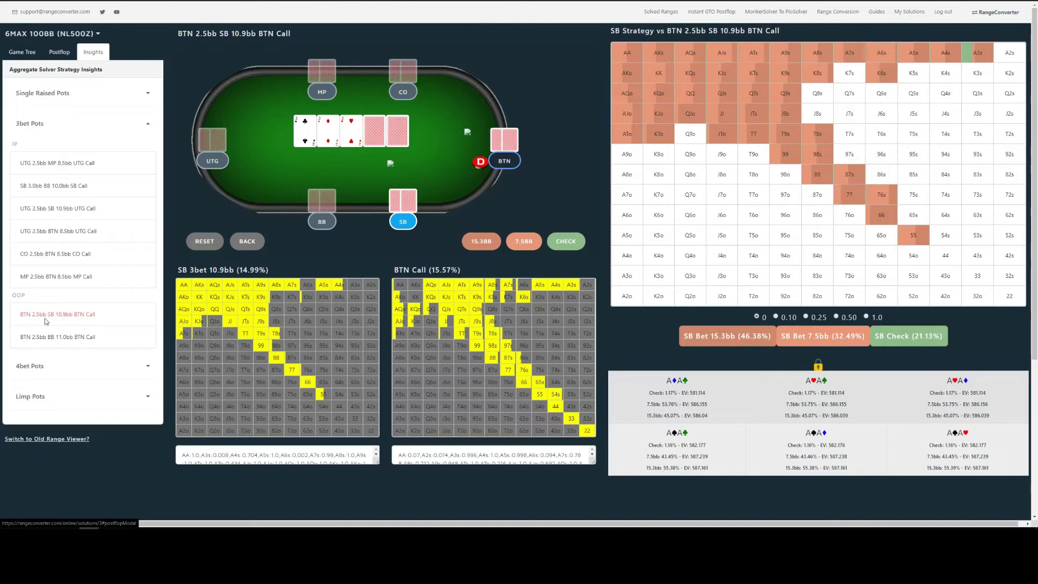
left_click(78, 316)
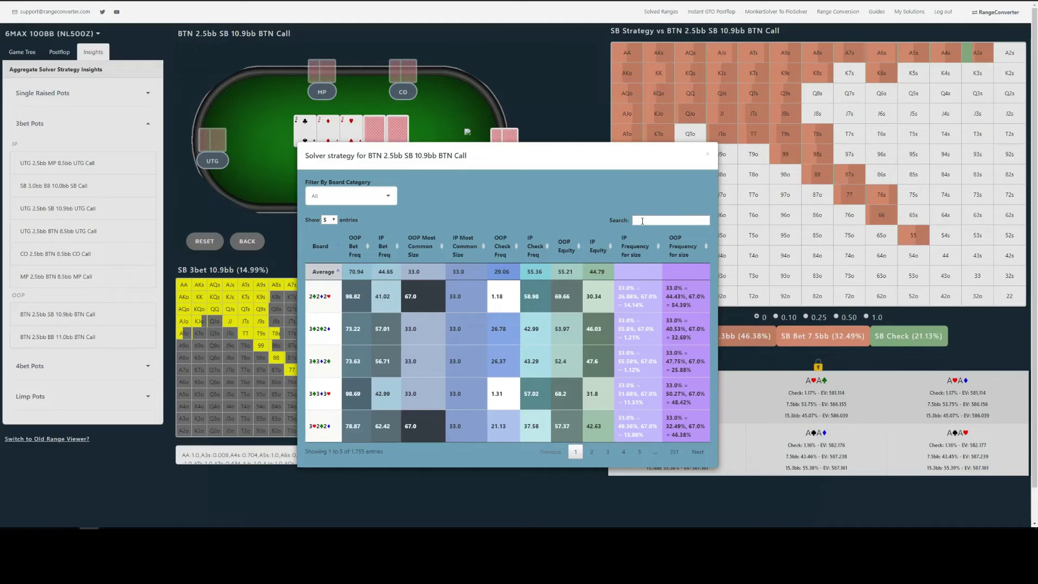
Step: Look over the report's board search and the available board category filters, keeping the category at All
left_click(643, 221)
left_click(661, 221)
left_click(671, 220)
left_click(391, 196)
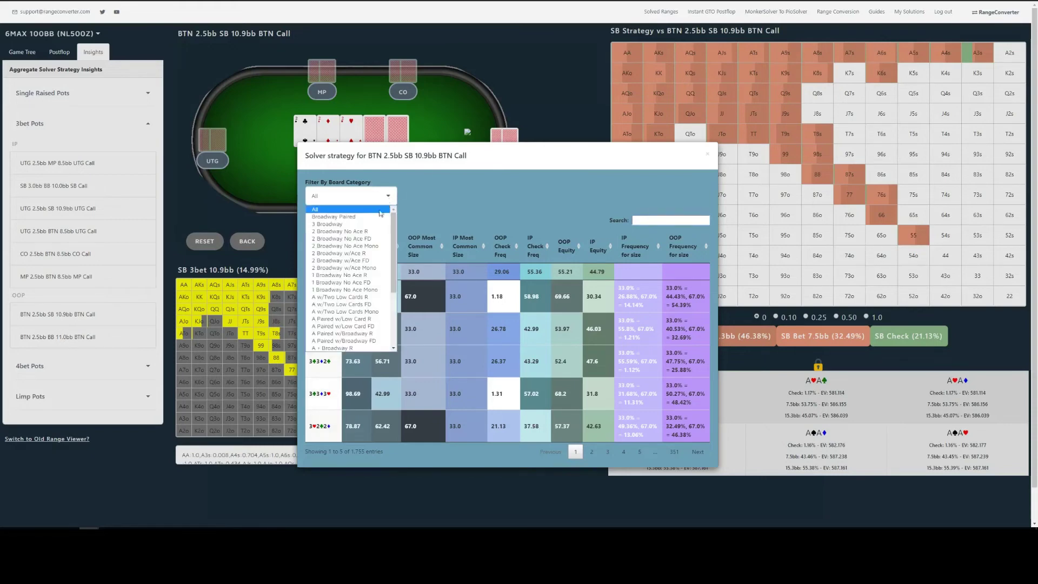
scroll(352, 269, "down", 2)
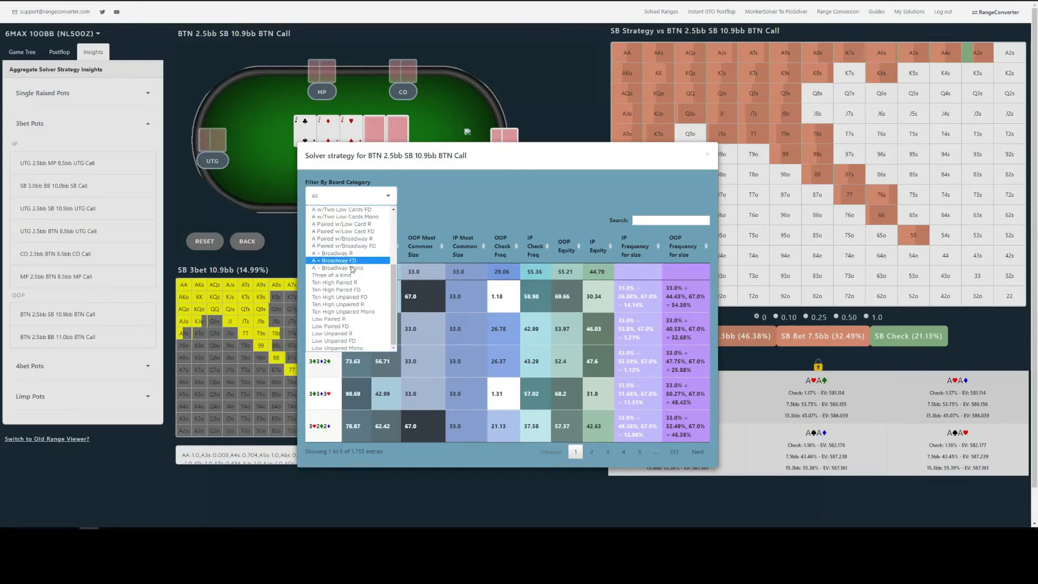
scroll(349, 303, "up", 3)
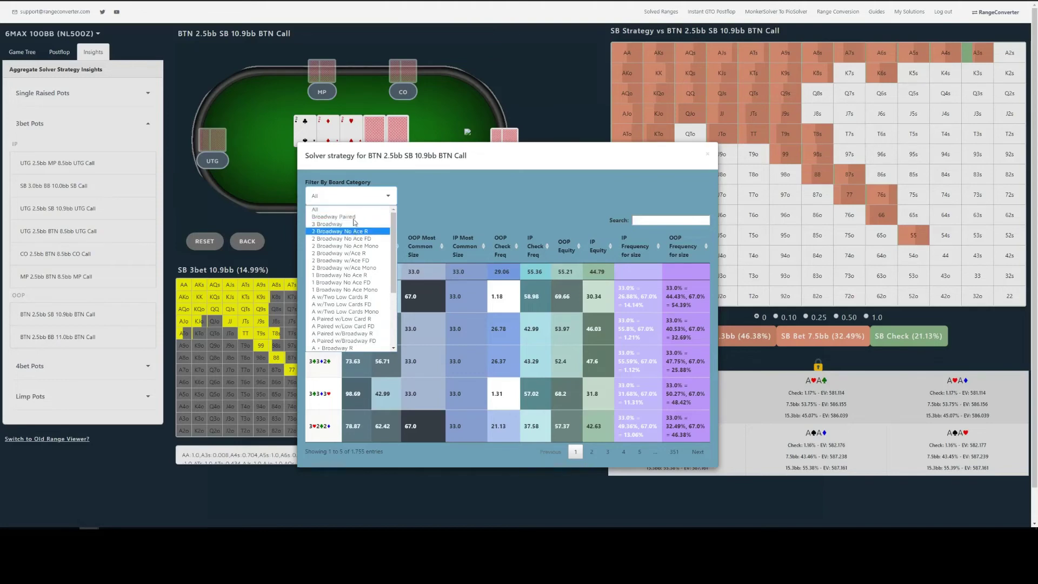
left_click(488, 204)
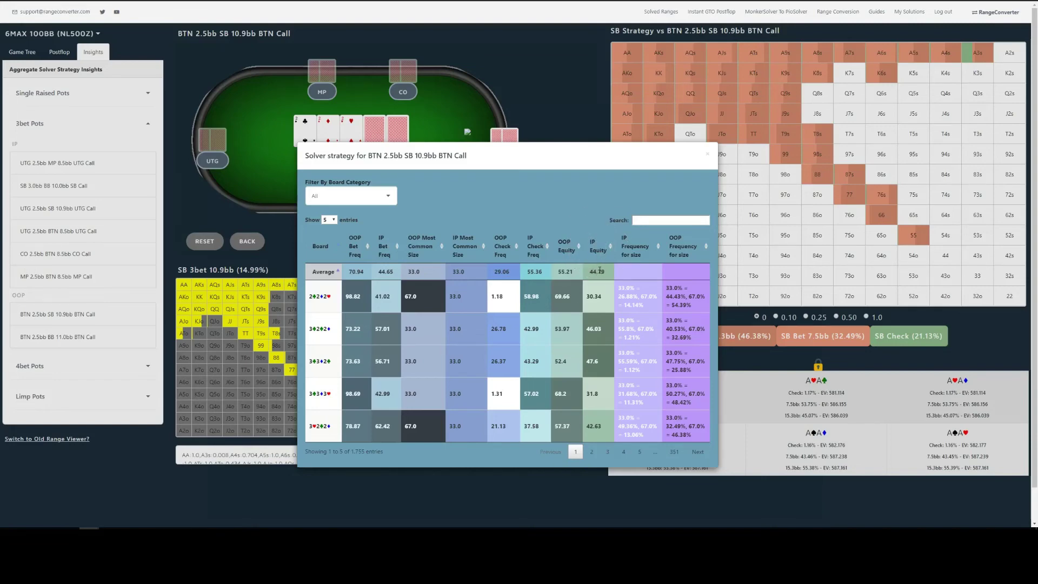
Step: Examine the average IP equity and the IP equities of the first two boards in the report, and close it
left_click(601, 271)
left_click(324, 296)
left_click(596, 296)
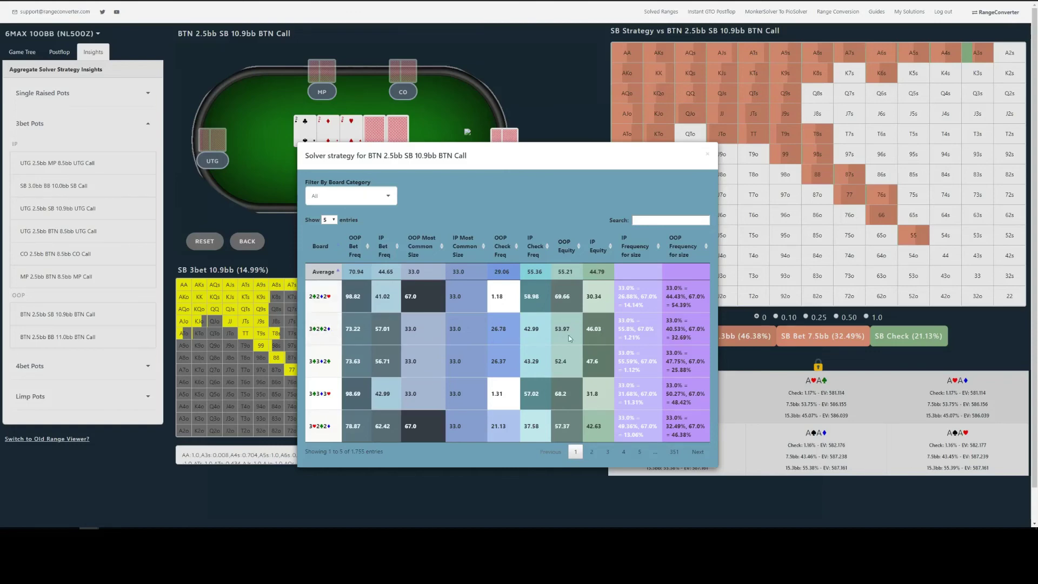
left_click(604, 331)
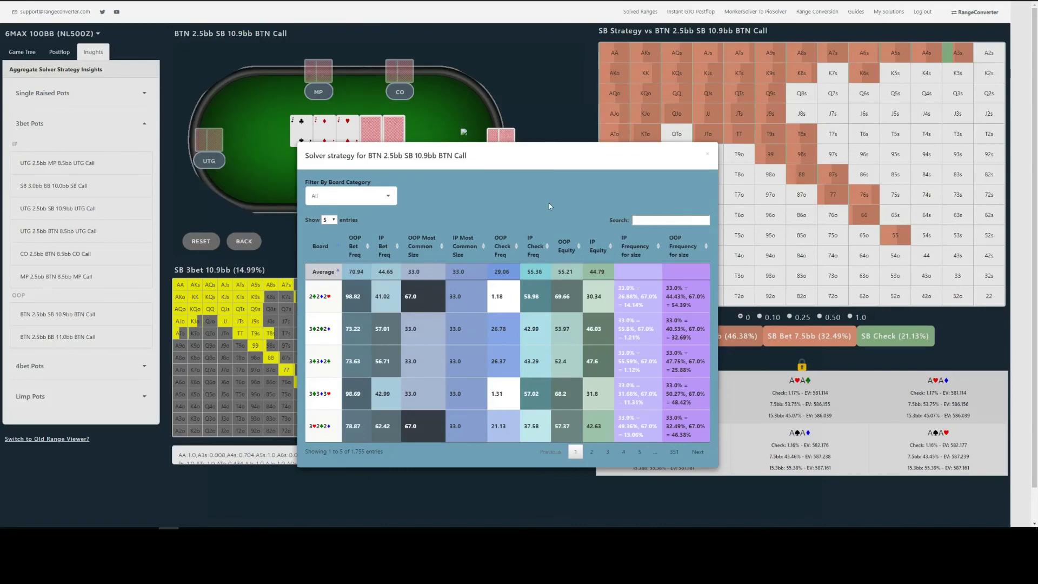
left_click(708, 154)
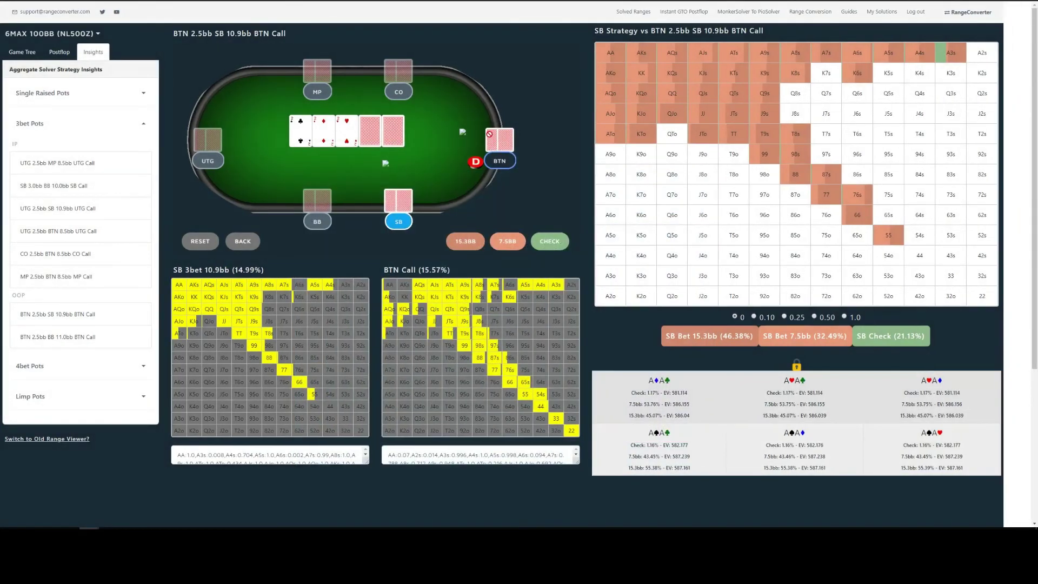